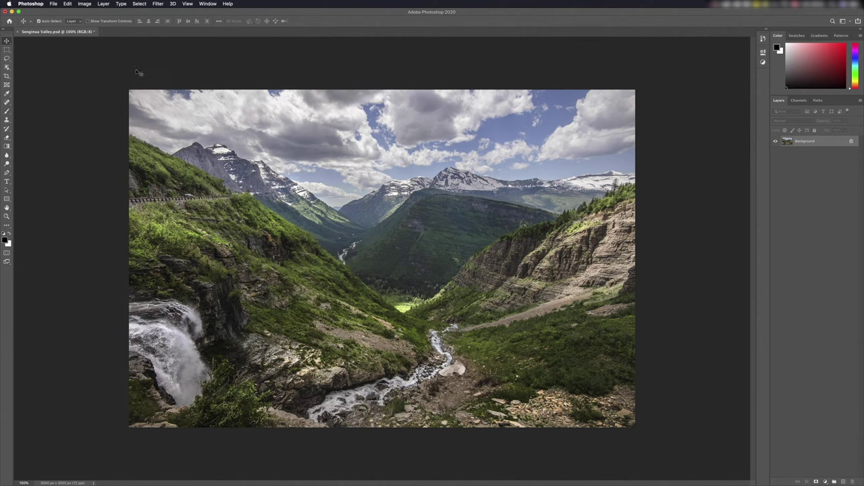
- Convert the document to 16 bits per channel
left_click(85, 4)
mouse_move(88, 12)
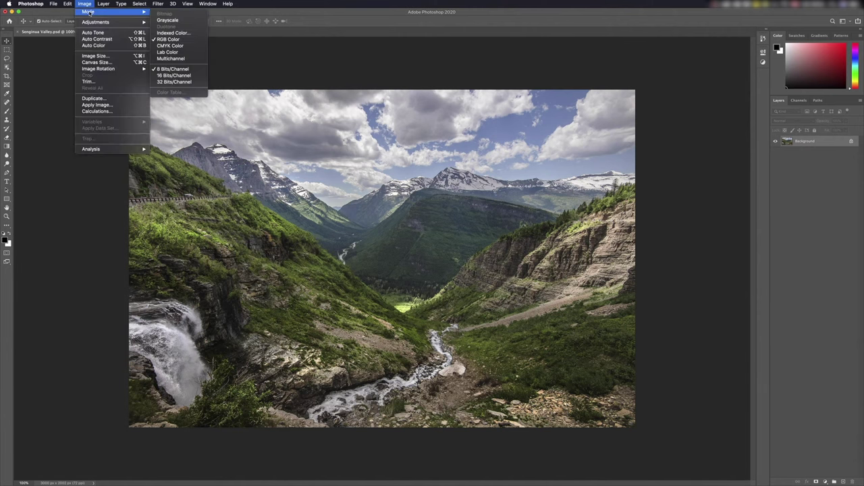
left_click(170, 76)
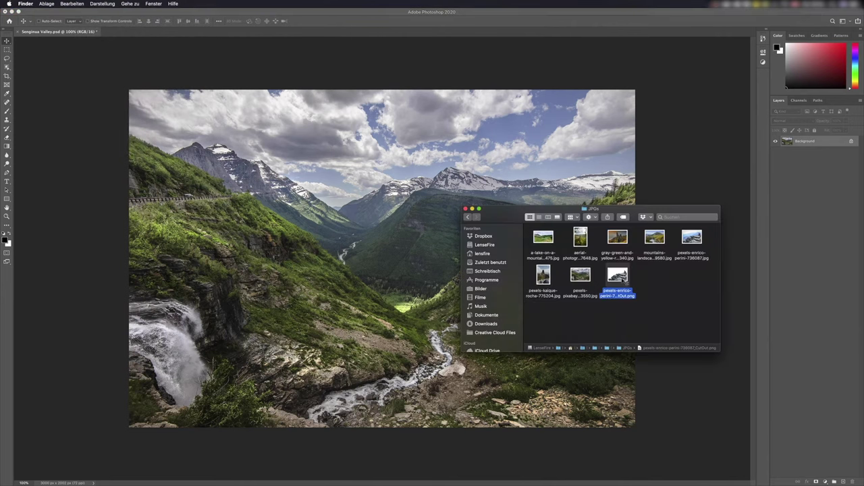
- Place the hiker-on-rocks photo scaled into the bottom right and give it a layer mask
key("Return")
left_click_drag(634, 90, 402, 274)
key("Return")
left_click(816, 481)
- Fit the image on screen and add a Curves adjustment layer with a custom curve point
key("l")
scroll(439, 287, "up", 3)
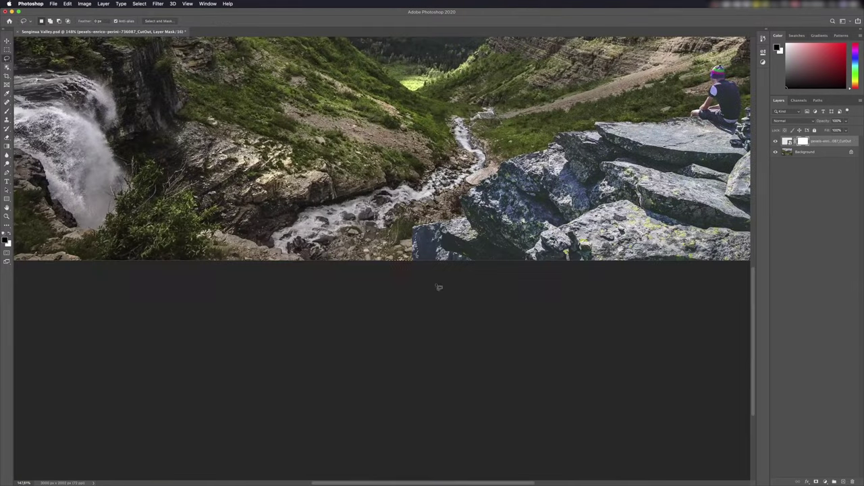
key("super+0")
key("super+m")
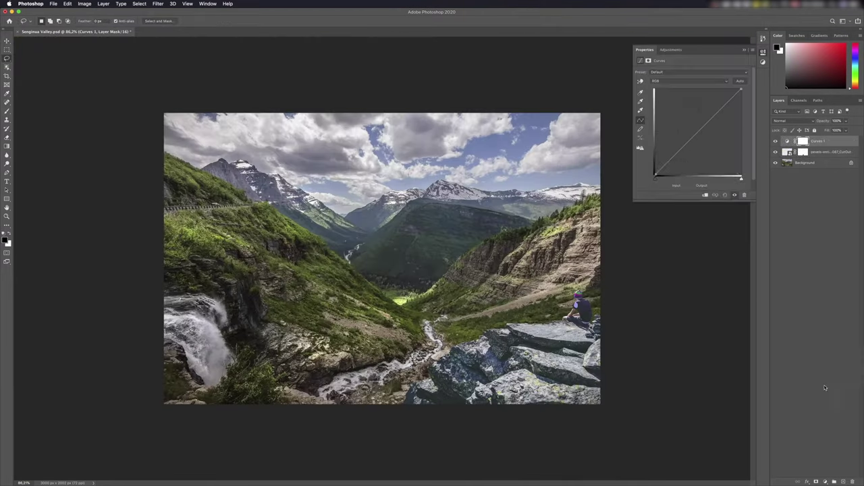
left_click(721, 110)
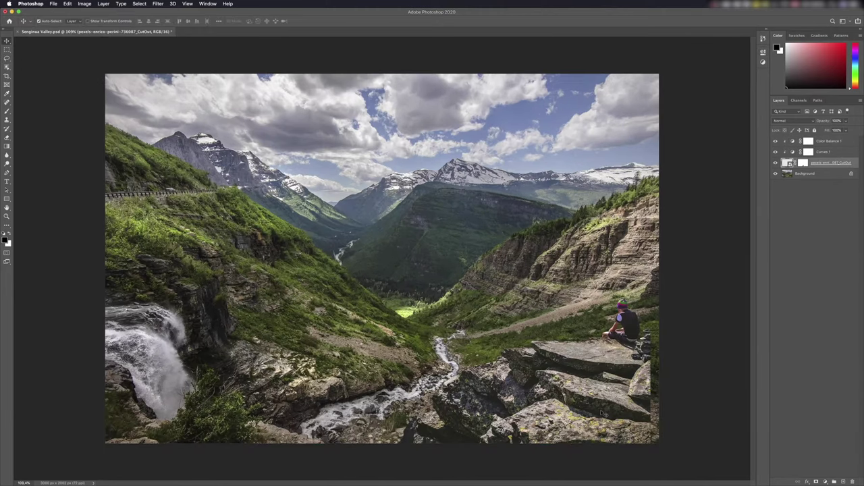
- Clone rock over the right-edge strip and cairn grass on the Rock extension layer, then drag in the mountains photo
scroll(581, 307, "up", 5)
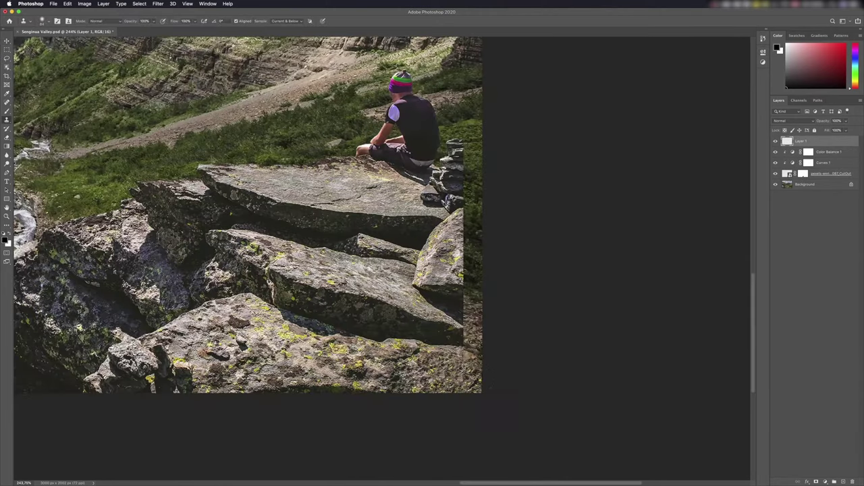
mouse_move(472, 351)
left_mouse_down()
mouse_move(470, 223)
mouse_move(473, 317)
left_mouse_up()
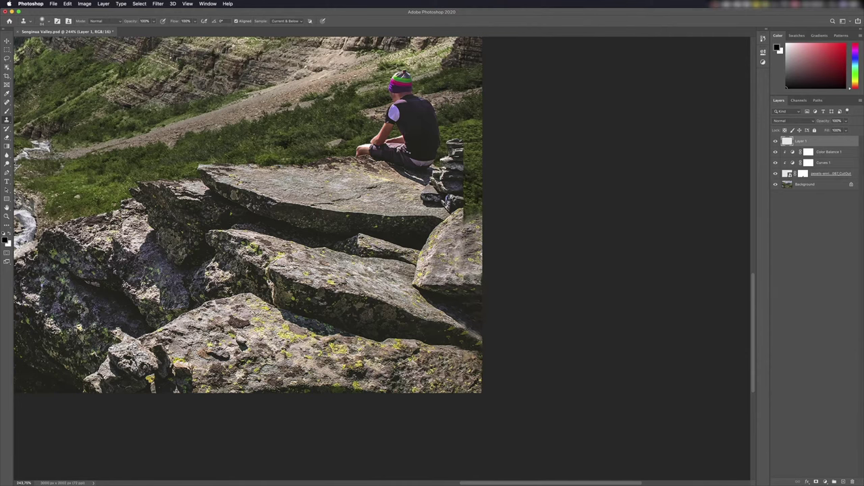
scroll(515, 195, "up", 3)
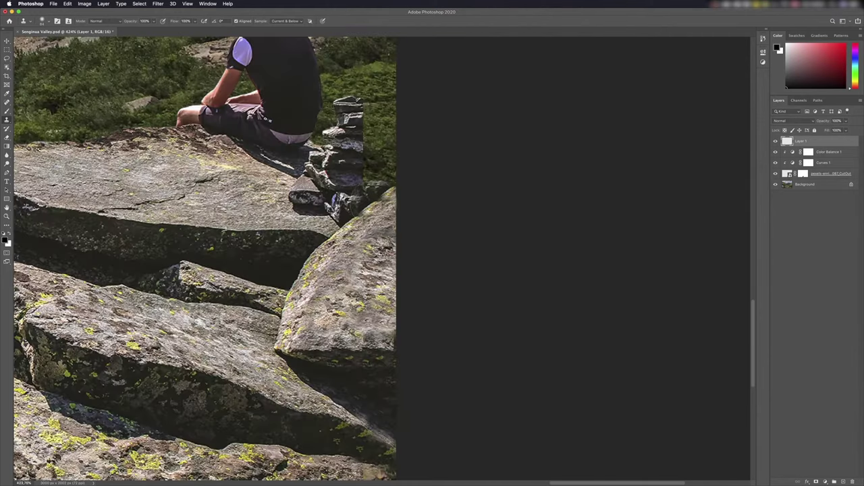
mouse_move(351, 277)
left_mouse_down()
mouse_move(374, 213)
mouse_move(372, 125)
left_mouse_up()
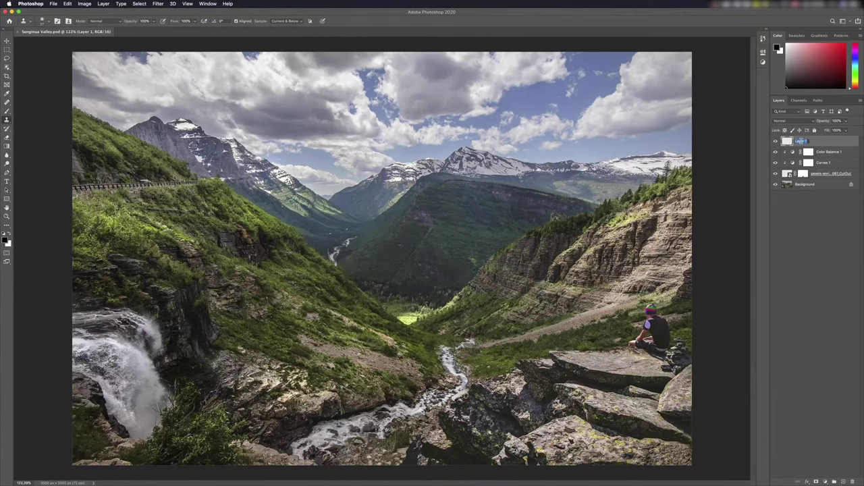
double_click(801, 141)
left_click_drag(801, 142, 463, 264)
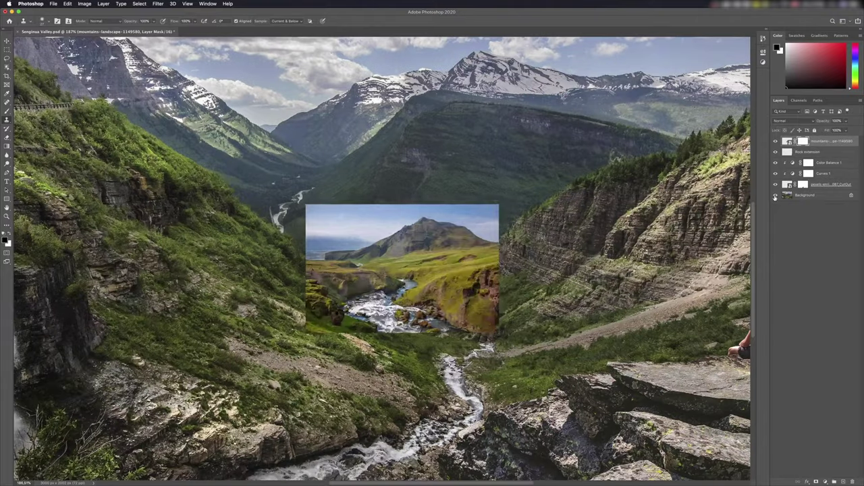
- Commit the mountains-landscape photo and reveal it only inside a lassoed valley area
key("ctrl+i")
key("l")
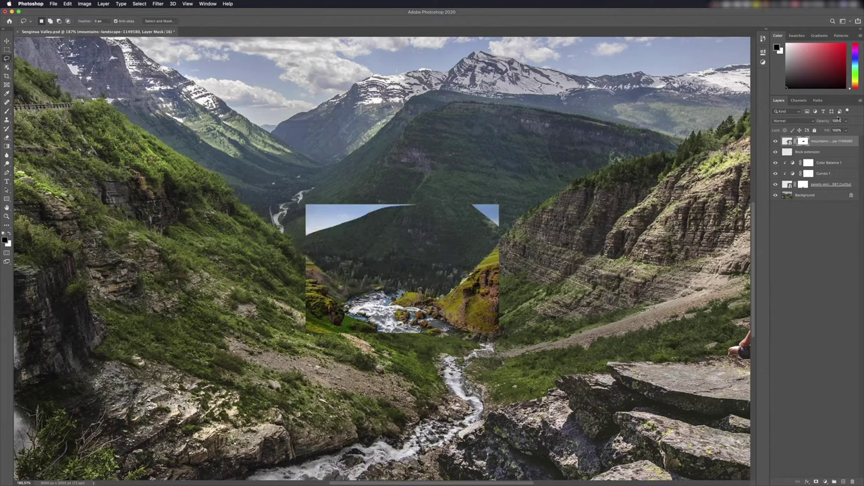
key("BackSpace")
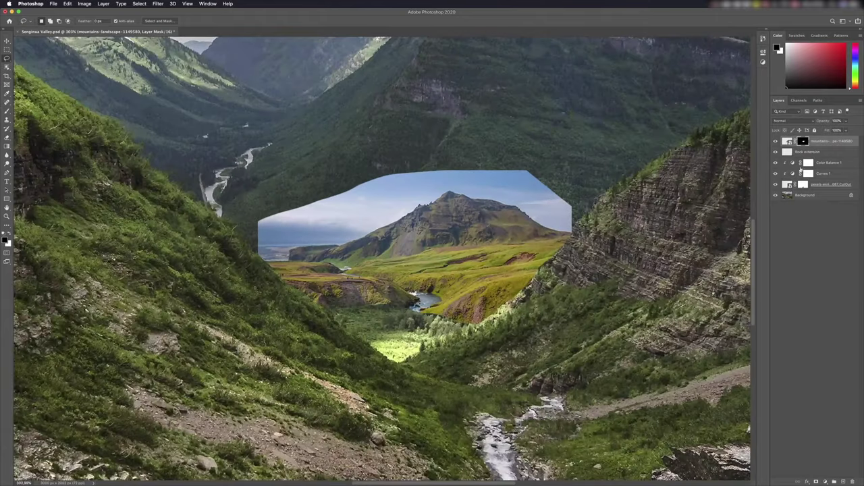
- Paint the mask to hide the photo's edges and let the meadow reach higher
key("b")
right_click(482, 328)
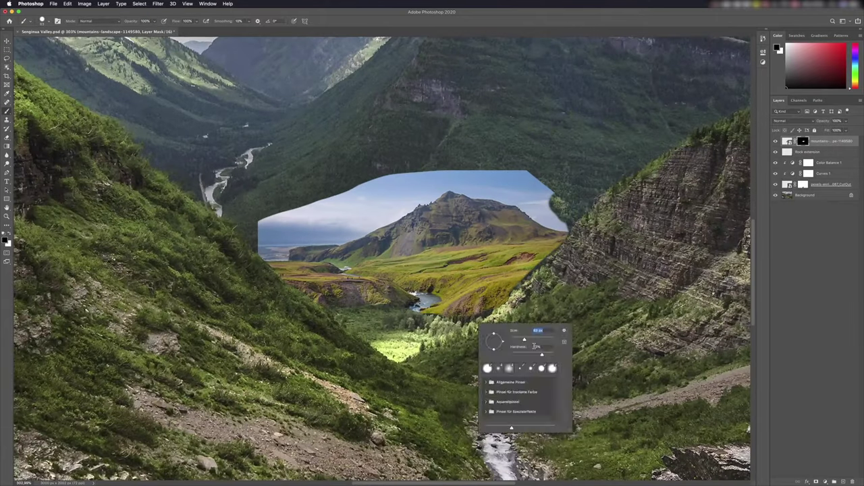
right_click(613, 241)
left_click(560, 204)
left_click_drag(388, 253, 264, 253)
left_click_drag(554, 202, 405, 229)
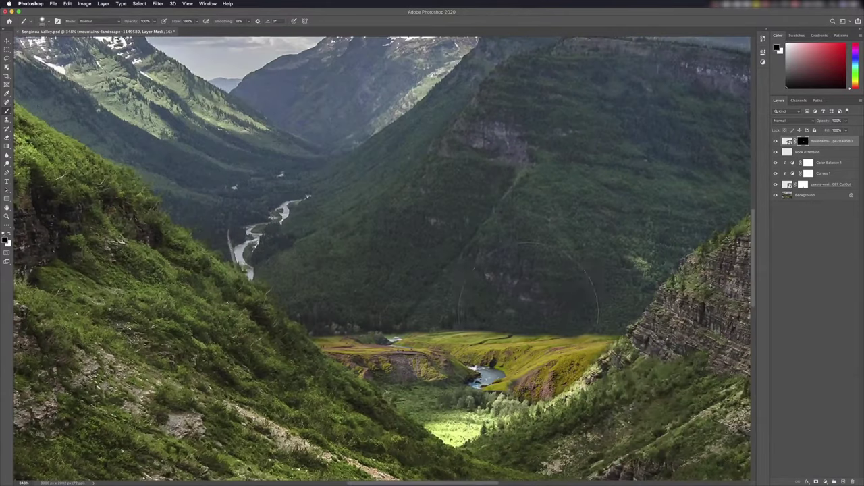
right_click(598, 347)
key("Escape")
key("x")
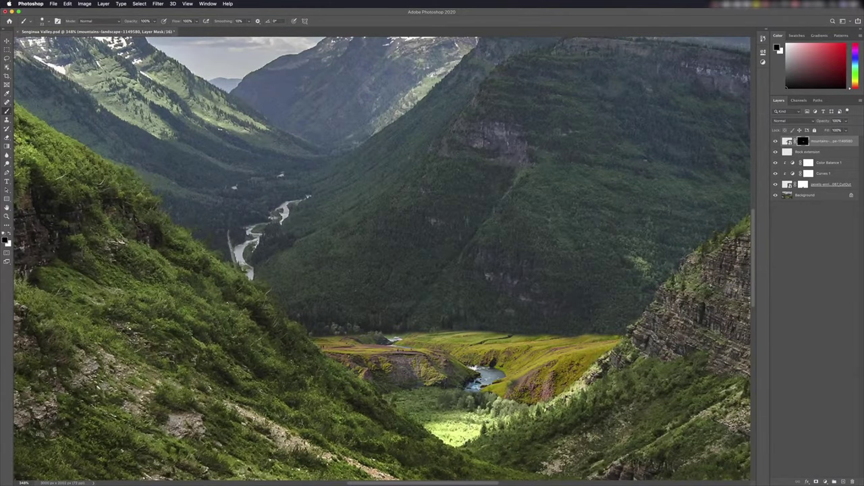
left_click_drag(312, 331, 621, 333)
- Lasso the band above the meadow and fill it black in the mask to hide it
key("l")
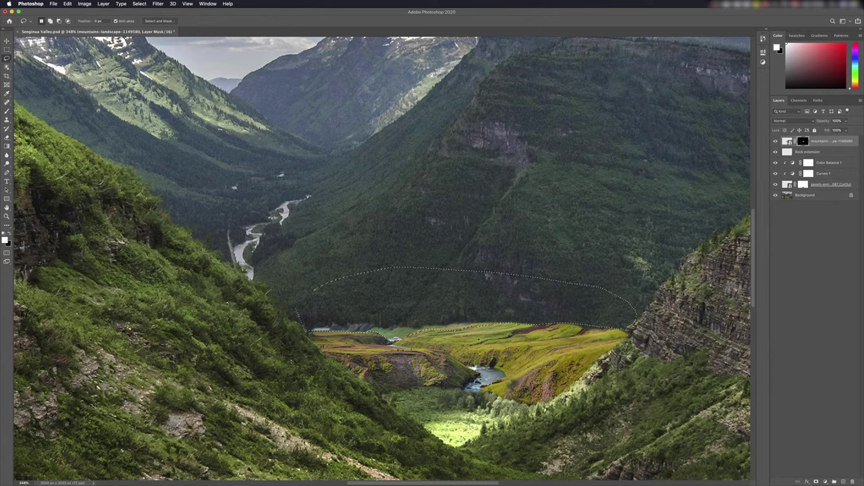
key("b")
key("x")
mouse_move(486, 317)
left_mouse_down()
mouse_move(313, 331)
mouse_move(330, 325)
left_mouse_up()
key("x")
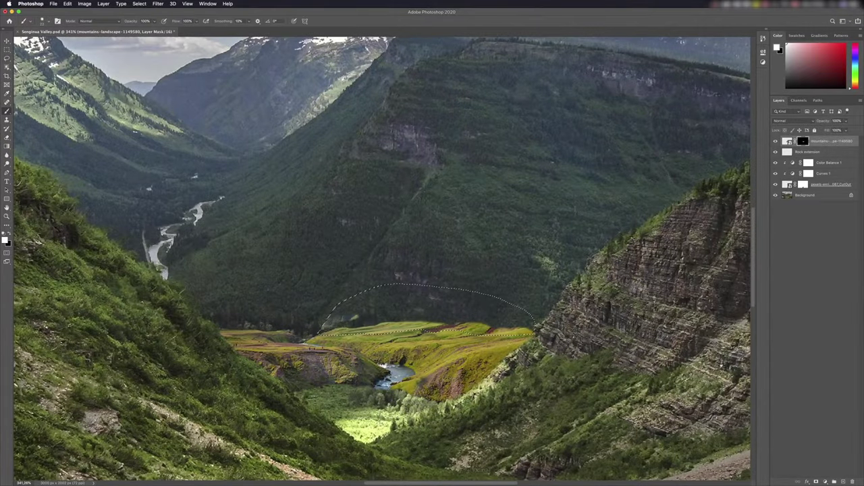
key("x")
key("alt+BackSpace")
key("super+d")
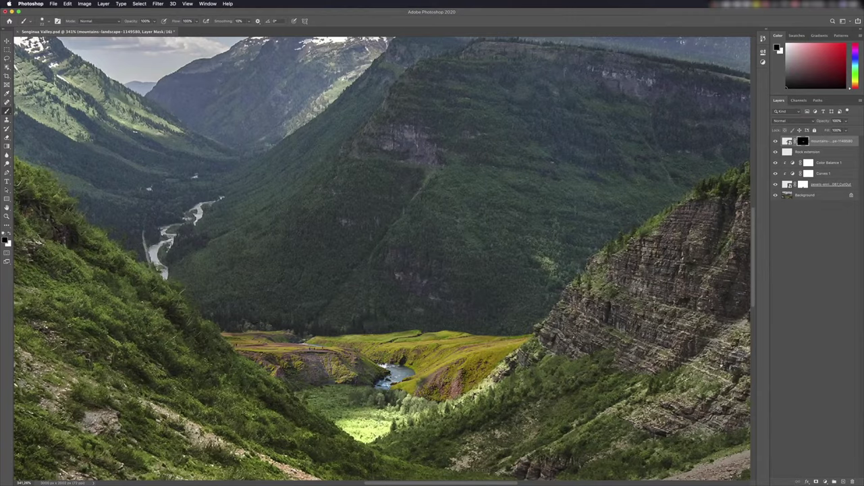
- Add a Curves adjustment layer bending the curve to tone the meadow
key("super+minus")
left_click(825, 481)
left_click(820, 391)
left_click_drag(699, 128, 702, 132)
- Add a Color Balance layer shifting midtones away from red toward yellow and green
left_click(825, 480)
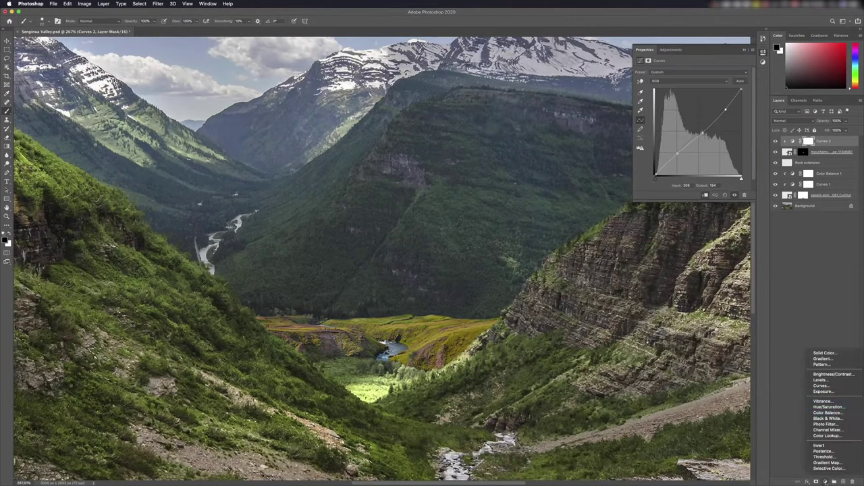
left_click(834, 414)
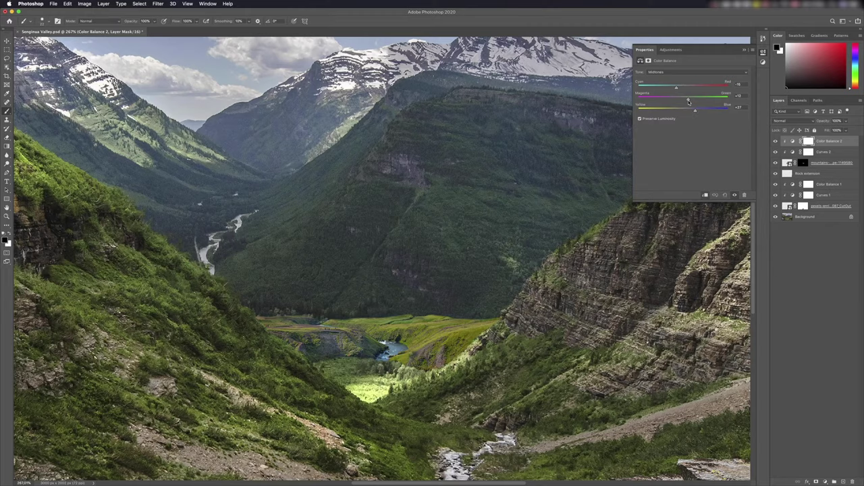
left_click_drag(694, 89, 689, 112)
key("super+0")
left_click_drag(686, 98, 694, 101)
- Darken the valley's midtones on the Curves 2 RGB curve, then scale the rock-spire photo at left
left_click(823, 151)
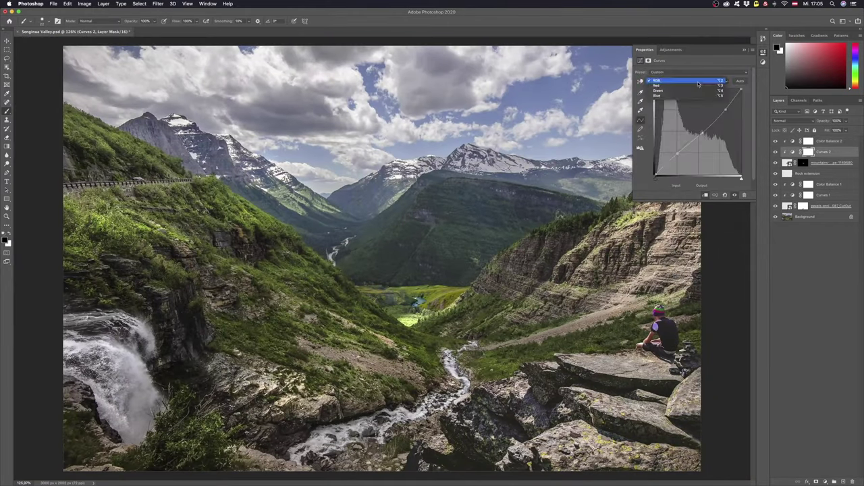
left_click(689, 81)
left_click(688, 75)
key("alt+3")
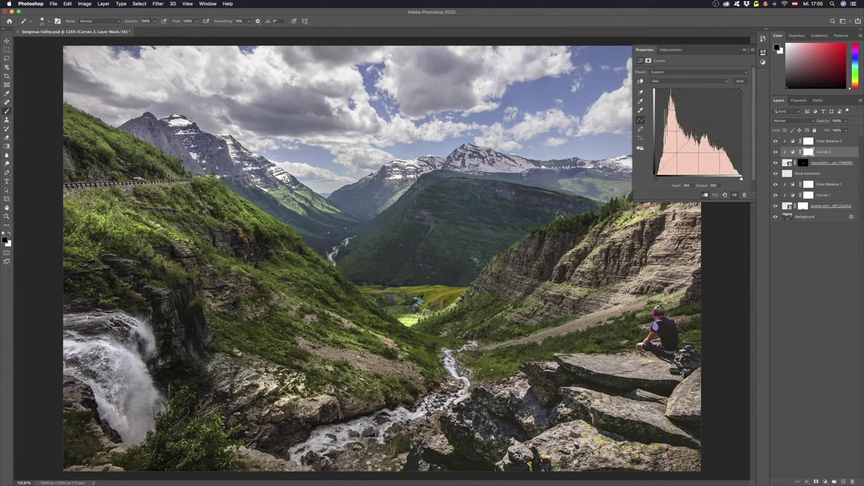
key("alt+2")
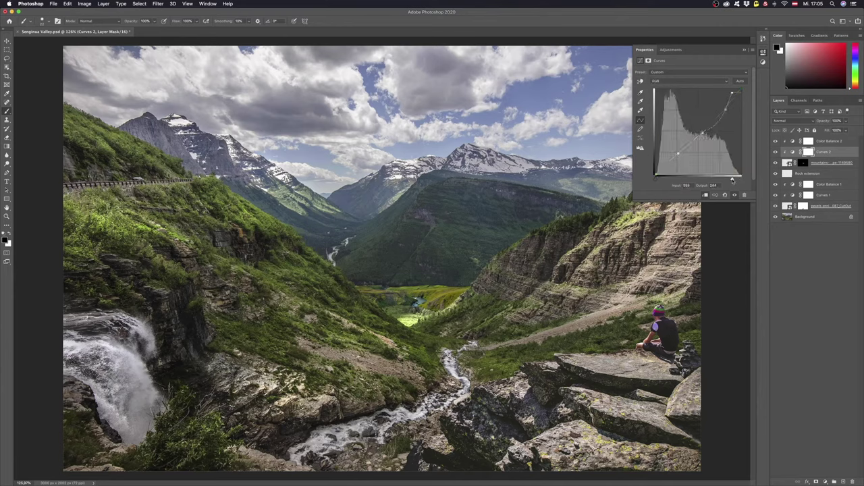
left_click_drag(705, 133, 709, 135)
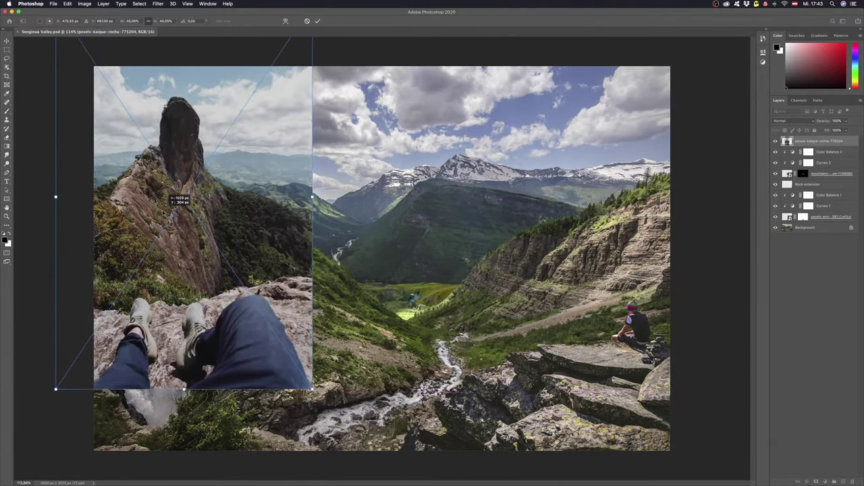
left_click_drag(179, 192, 221, 279)
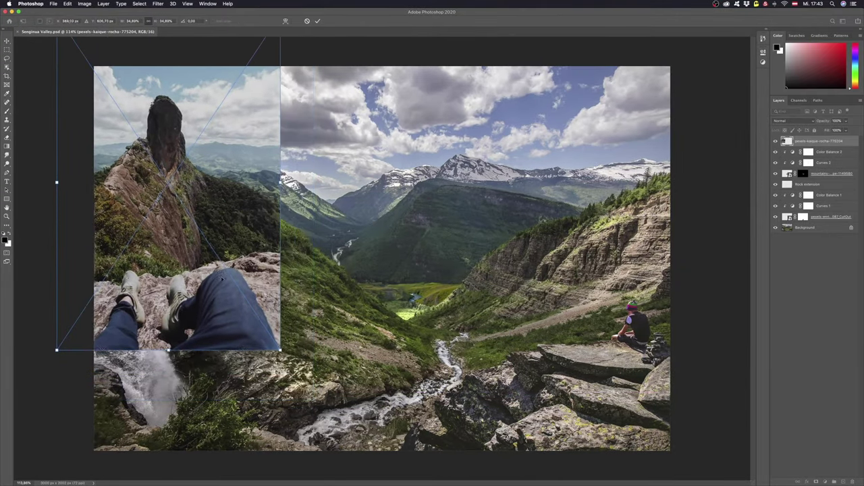
- Commit the rock-spire photo and select the sky around the spire for masking
key("Return")
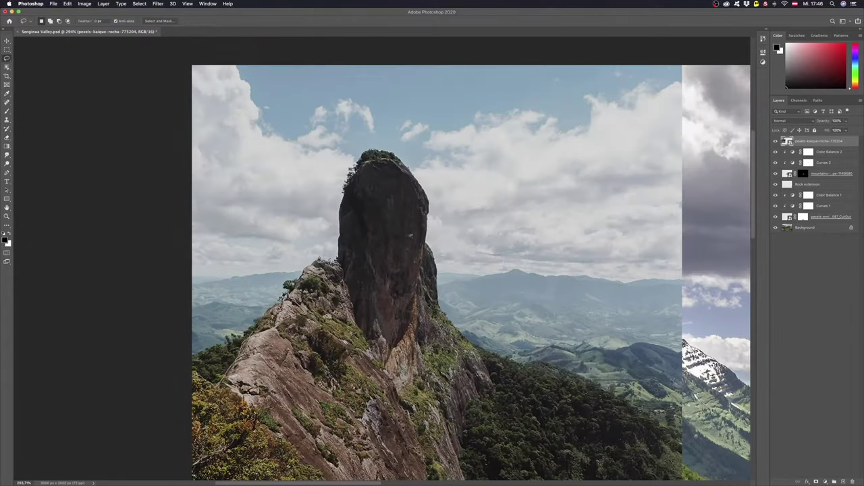
left_click_drag(201, 352, 348, 159)
key("super+d")
mouse_move(195, 372)
left_mouse_down()
mouse_move(237, 68)
mouse_move(496, 88)
mouse_move(445, 308)
left_mouse_up()
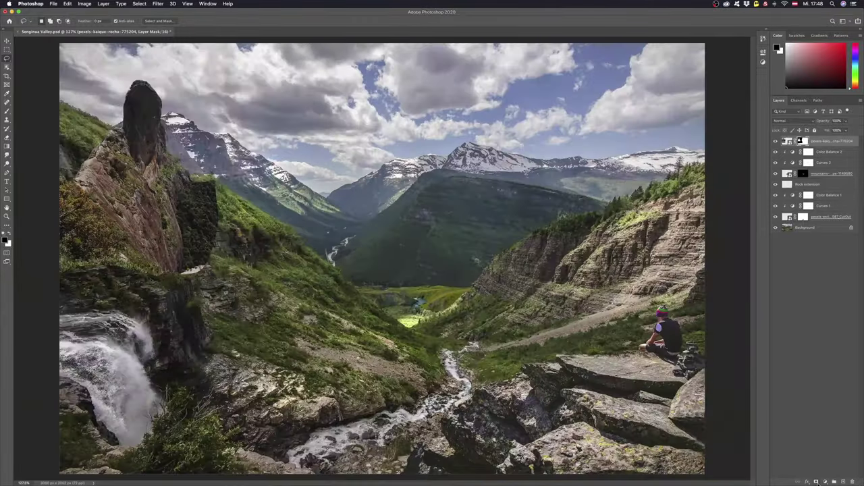
key("super+minus")
key("b")
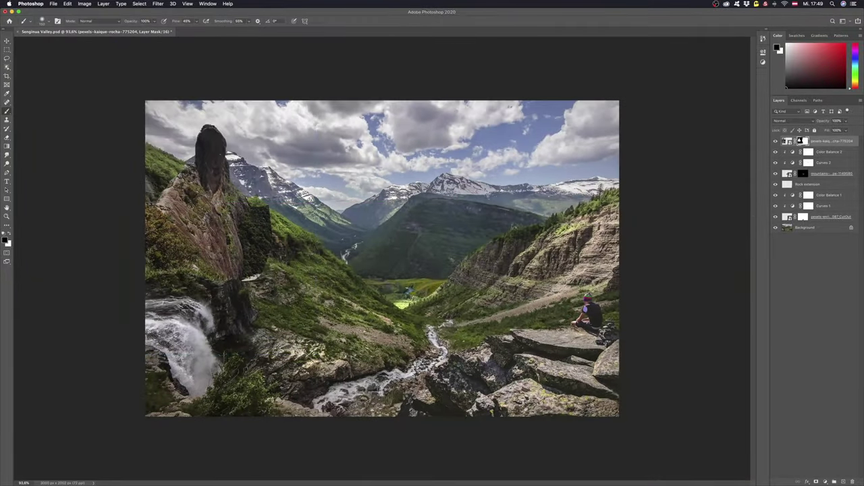
right_click(330, 238)
key("Escape")
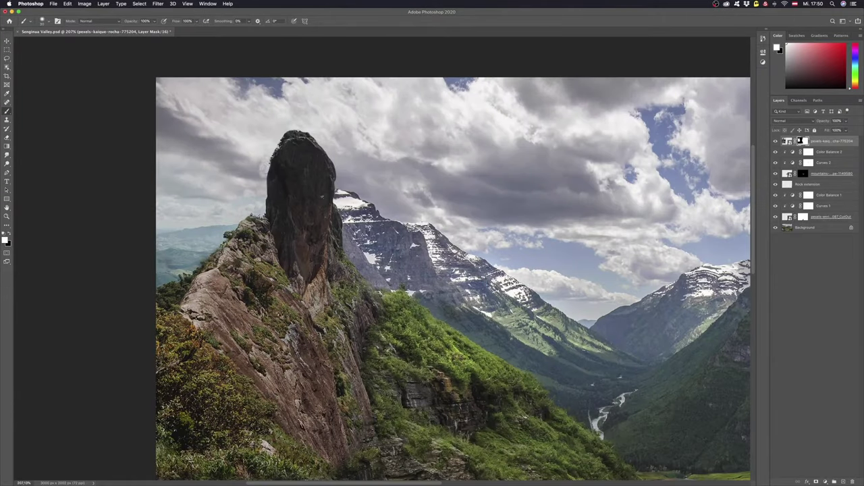
- Refine the rock layer's mask edges in Select and Mask
key("super+plus")
right_click(803, 141)
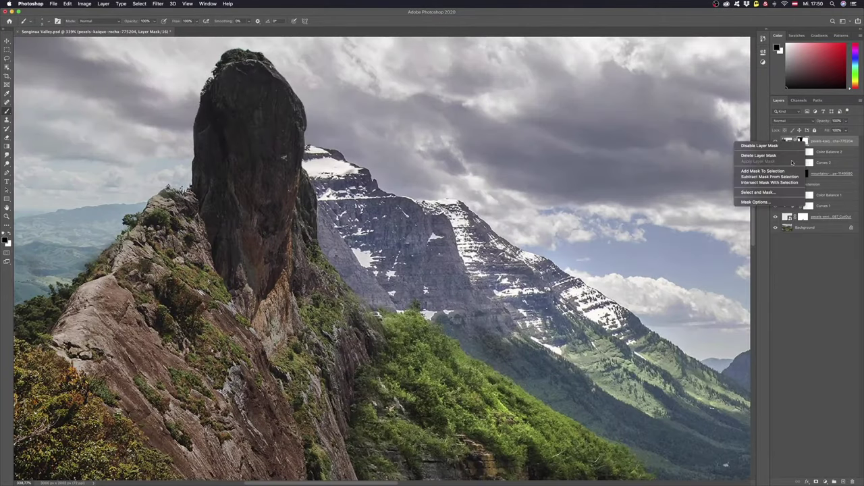
left_click(782, 192)
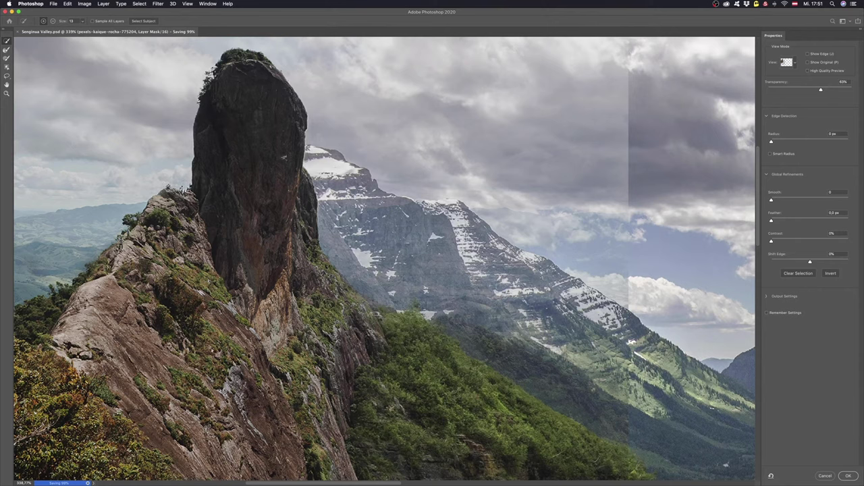
left_click(847, 476)
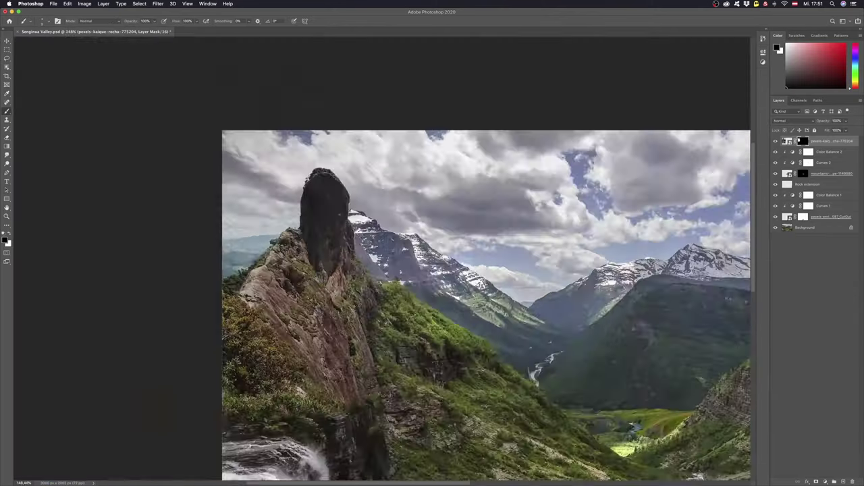
- Move the rock pillar layer slightly down into place
key("ctrl+minus")
key("ctrl+minus")
key("ctrl+t")
left_click_drag(237, 205, 245, 219)
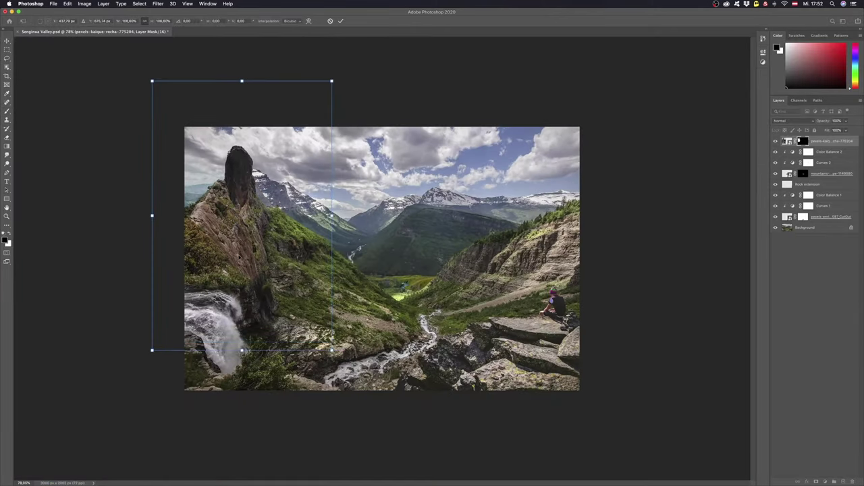
key("Return")
- Add Curves and Hue/Saturation adjustments to the rock, lowering Saturation to -24
key("ctrl+m")
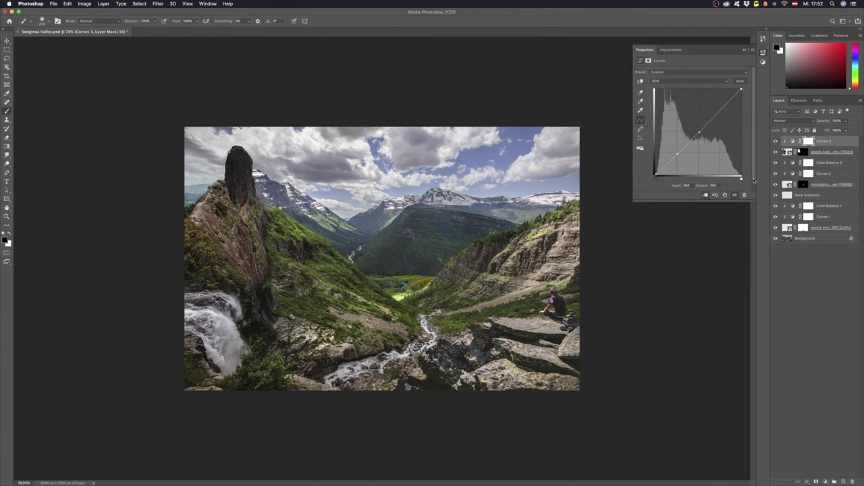
key("ctrl+u")
left_click_drag(692, 110, 679, 111)
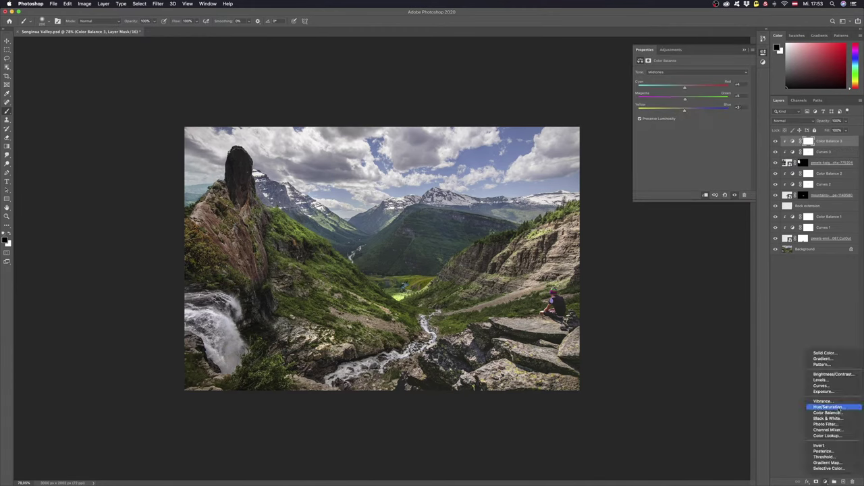
- Target the rock layer's mask with a white brush at 100% opacity and flow
left_click(802, 174)
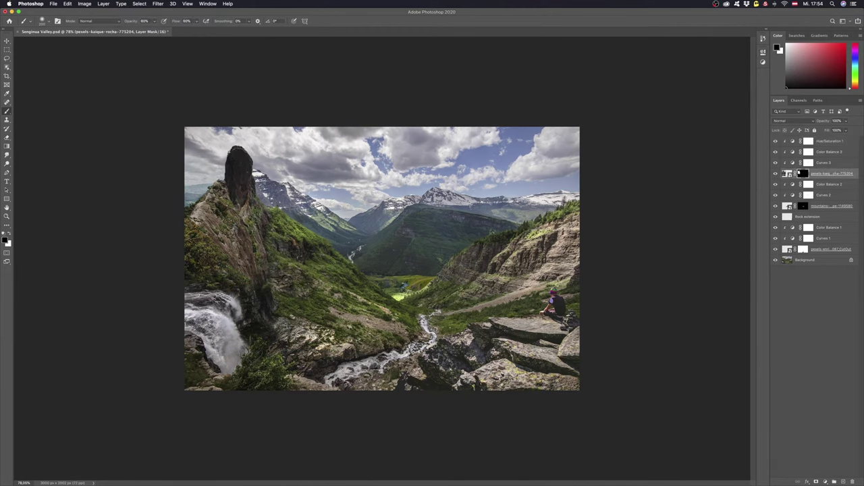
key("x")
key("0")
key("shift+0")
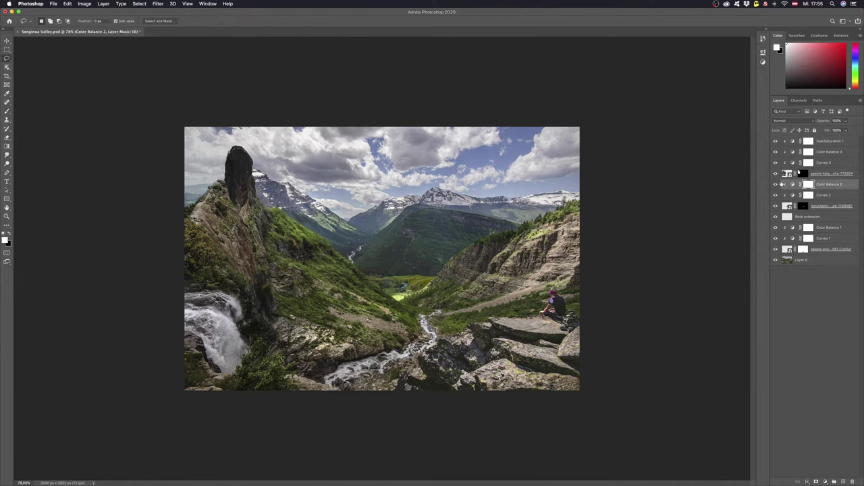
- Reshape Layer 1 beside the pillar, then return to the rock layer's mask
key("x")
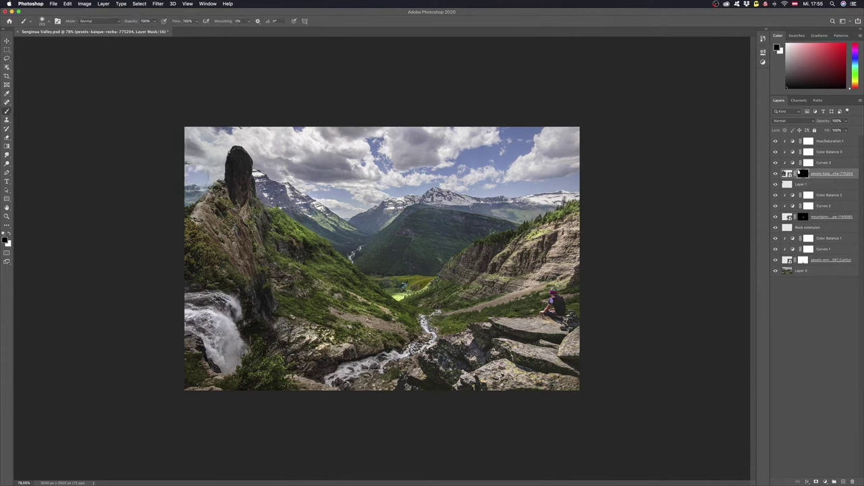
key("alt+bracketleft")
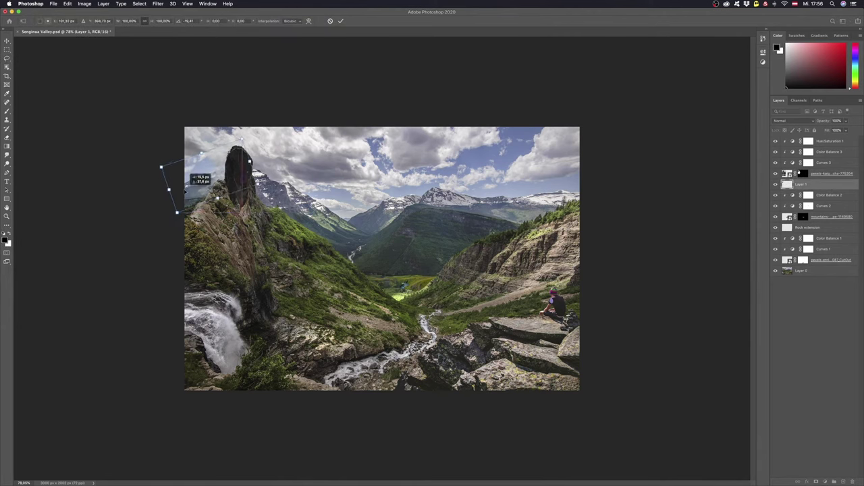
key("0")
key("x")
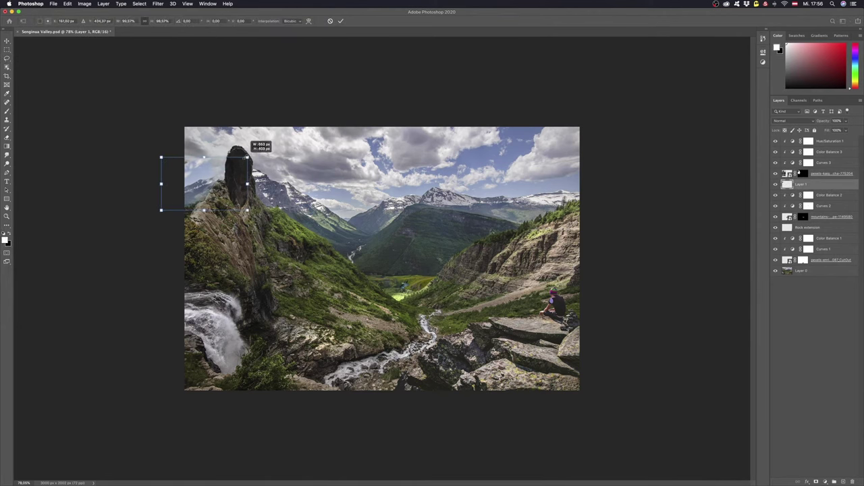
key("alt+bracketright")
- Zoom in on the rock pillar and resize the forest photo layer
key("super+plus")
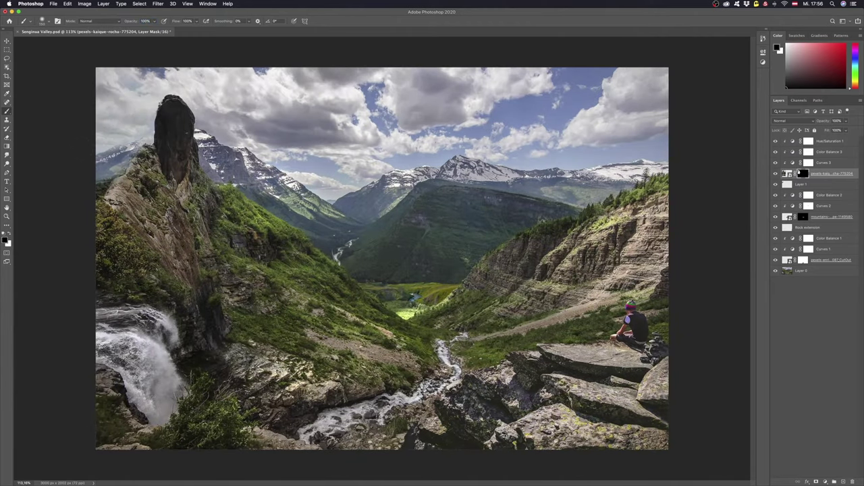
key("super+plus")
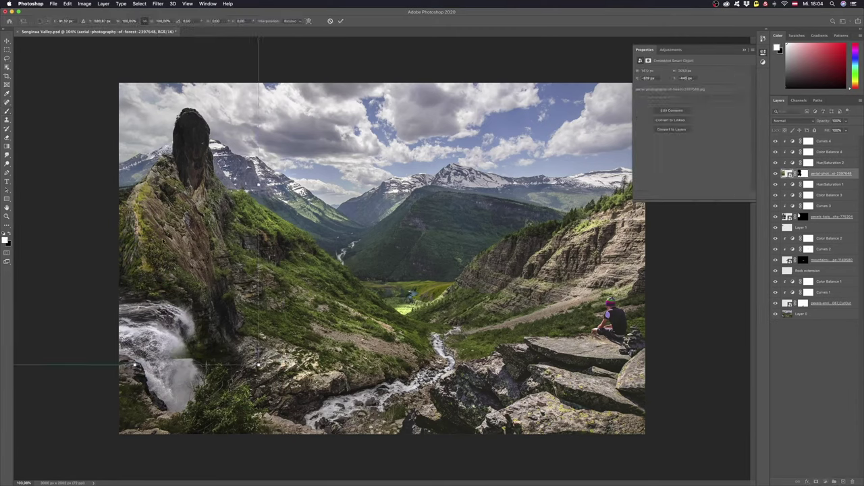
scroll(142, 216, "down", 2)
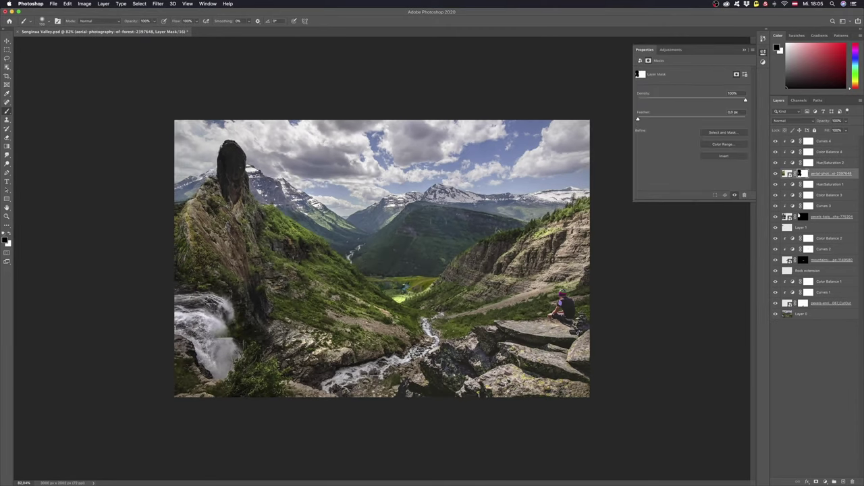
left_click_drag(87, 344, 324, 360)
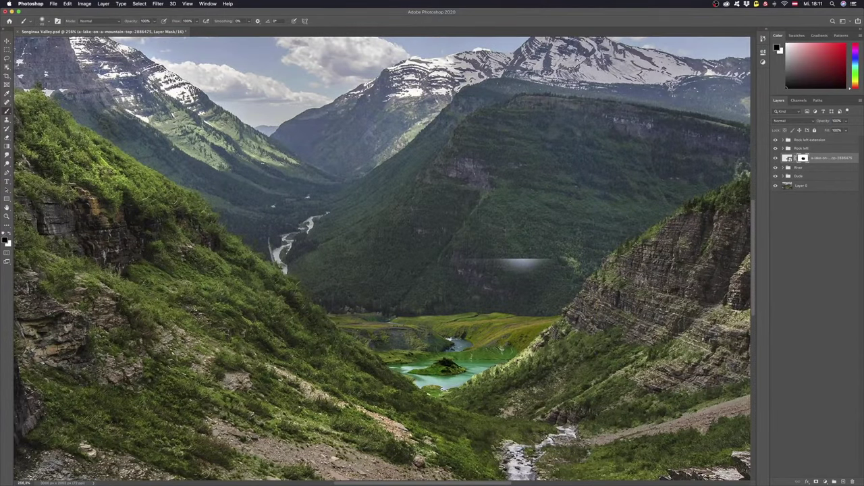
- Add a Color Balance adjustment to the lake and target the mountains layer's mask
scroll(456, 344, "up", 3)
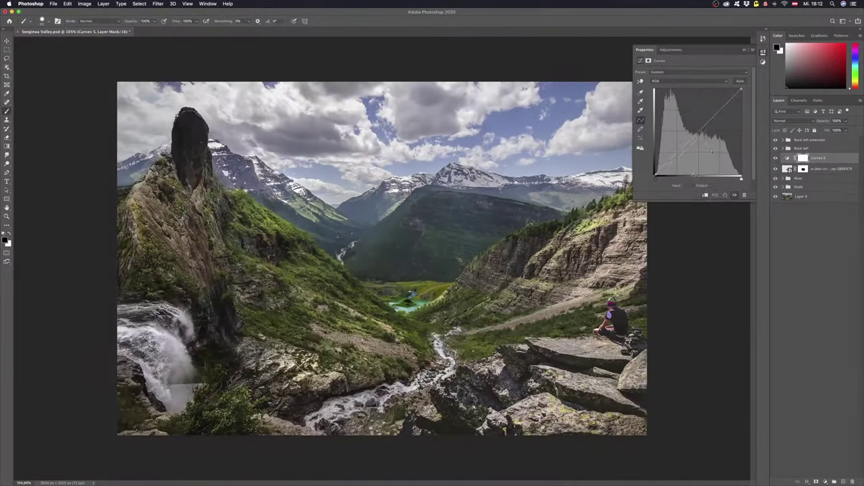
left_click(825, 481)
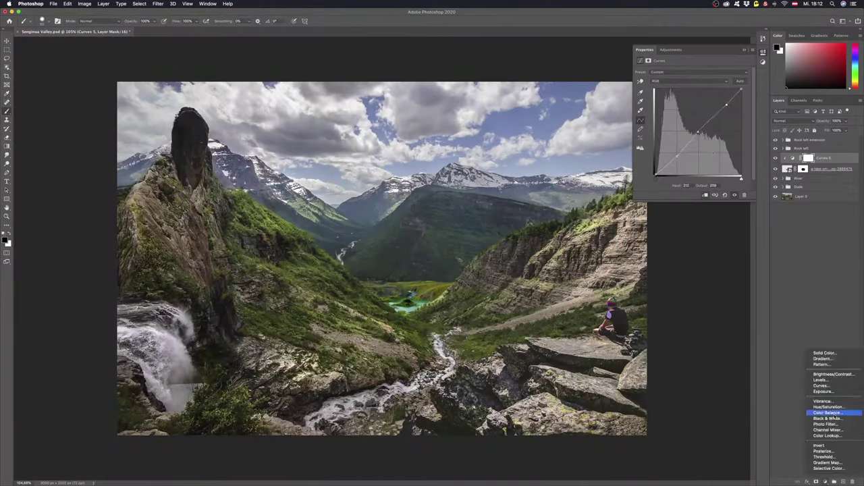
left_click(828, 413)
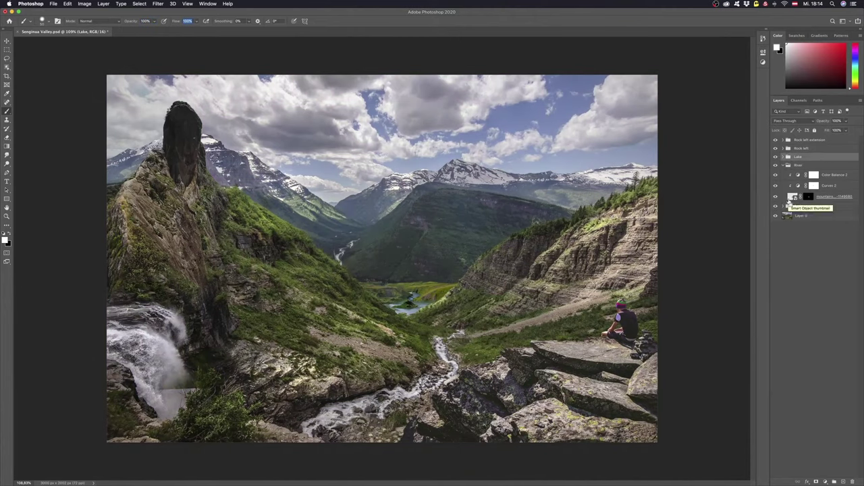
left_click(808, 197)
scroll(388, 260, "up", 5)
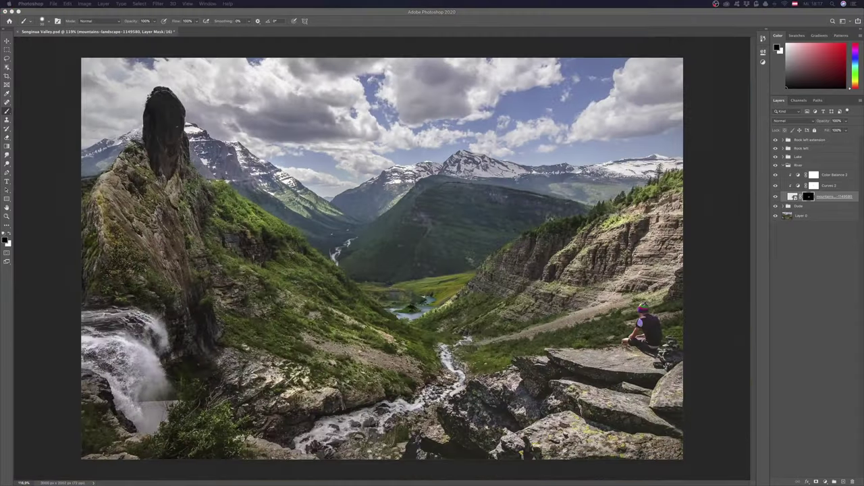
scroll(396, 276, "up", 6)
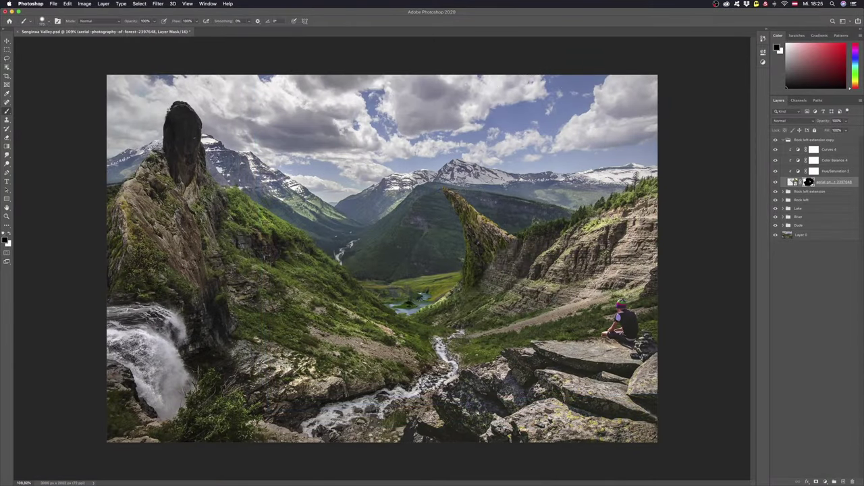
- Scroll the canvas view up
scroll(447, 370, "up", 3)
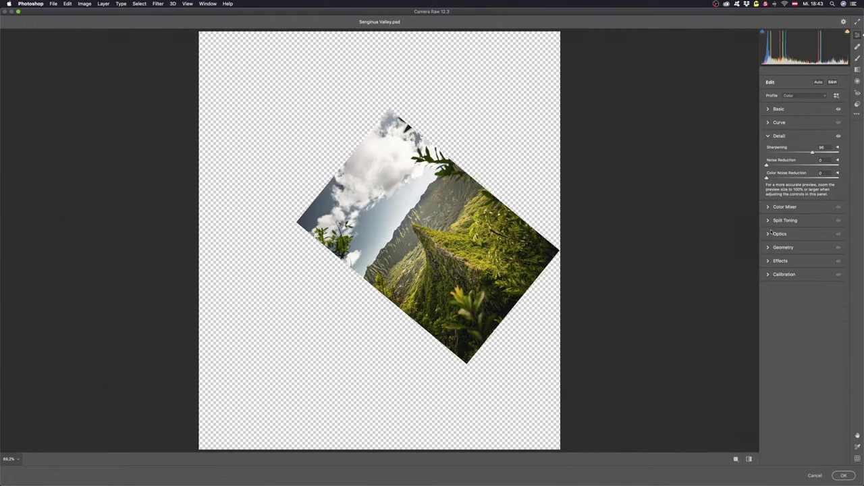
- Lower the forest photo's Highlights in Camera Raw's Basic panel
left_click_drag(802, 184, 785, 184)
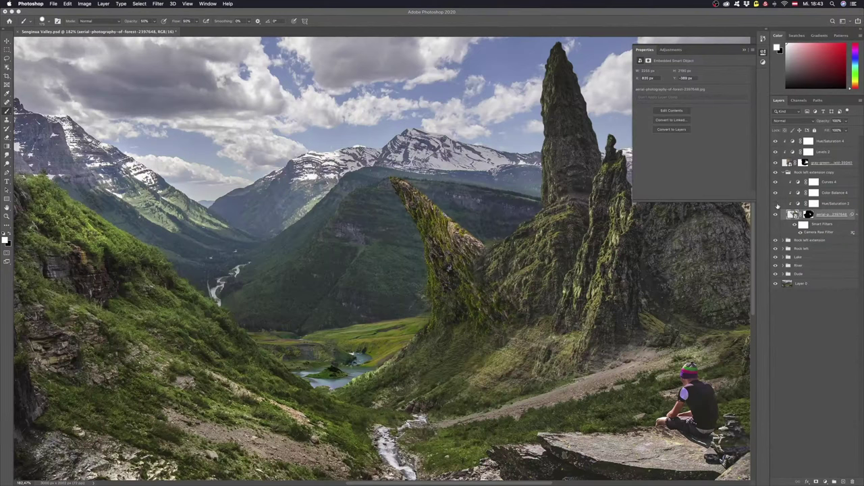
- Reselect the Hue/Saturation 2 adjustment and save the composite
left_click(787, 202)
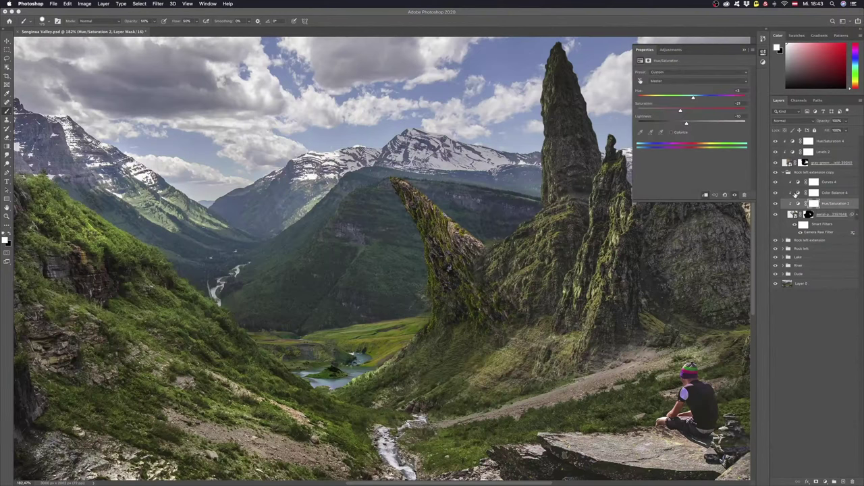
left_click(796, 192)
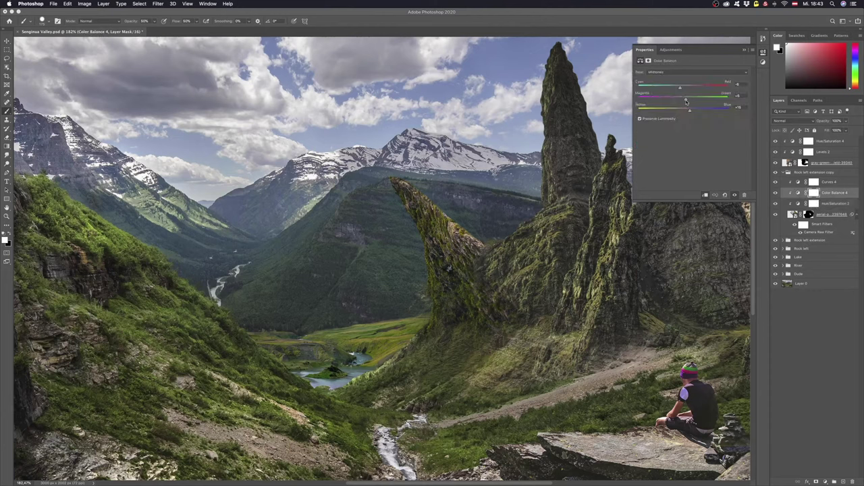
key("alt+bracketleft")
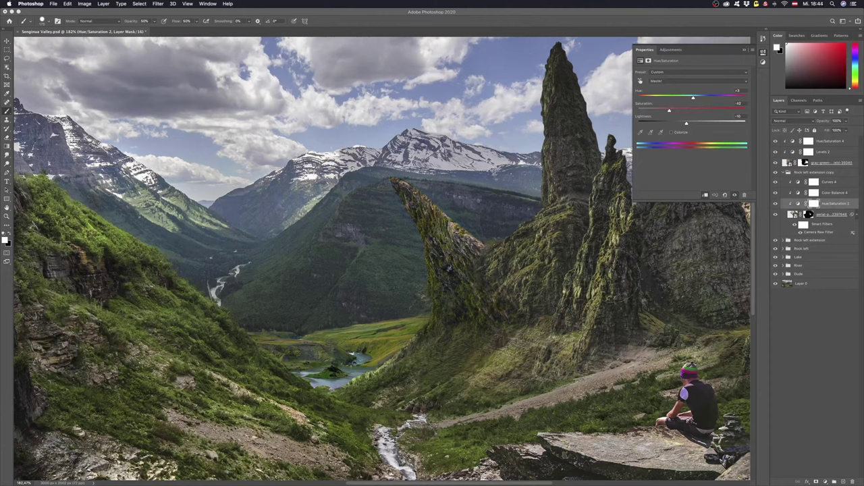
key("super+s")
- Group the top rock layers as Rock right and place the pexels-iain-2350366 castle ruin photo
key("super+0")
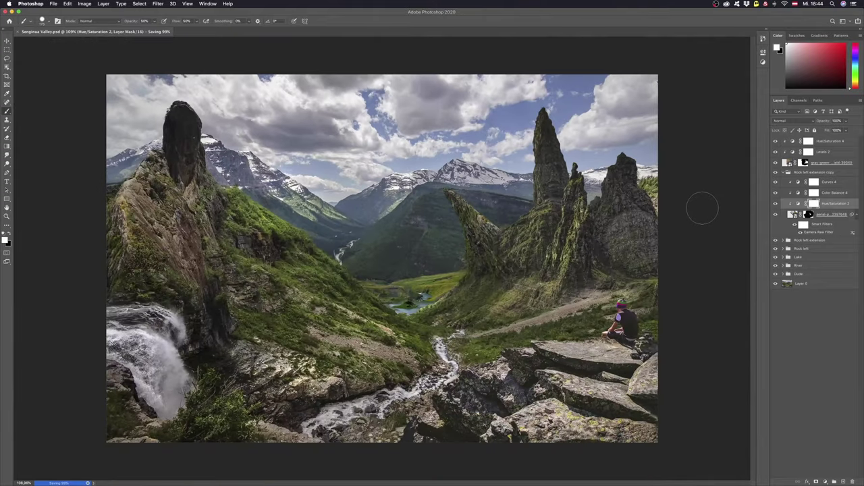
scroll(432, 220, "up", 3)
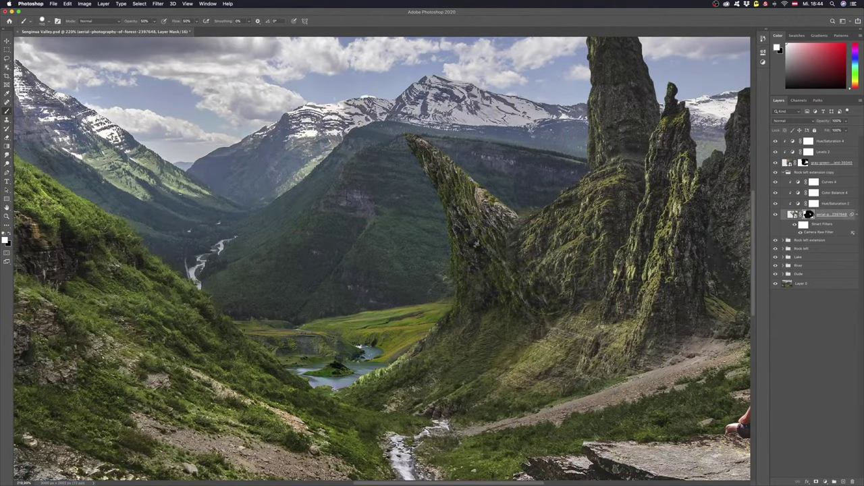
scroll(550, 74, "up", 3)
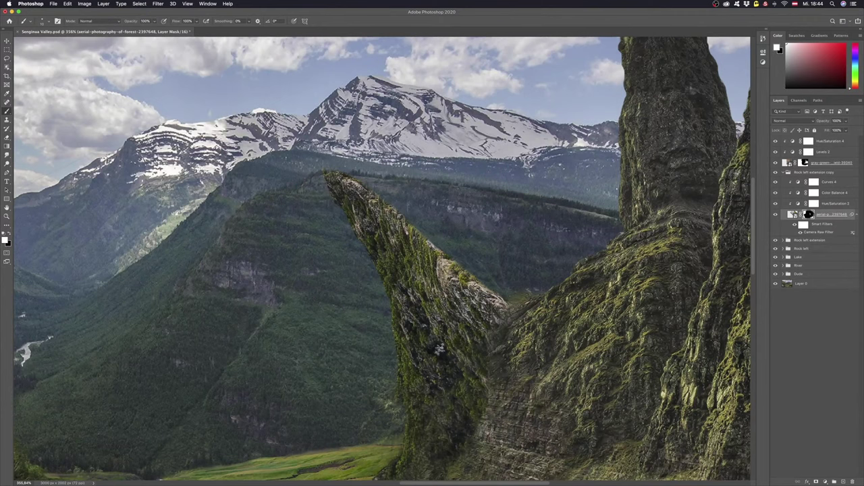
key("super+0")
scroll(297, 283, "up", 3)
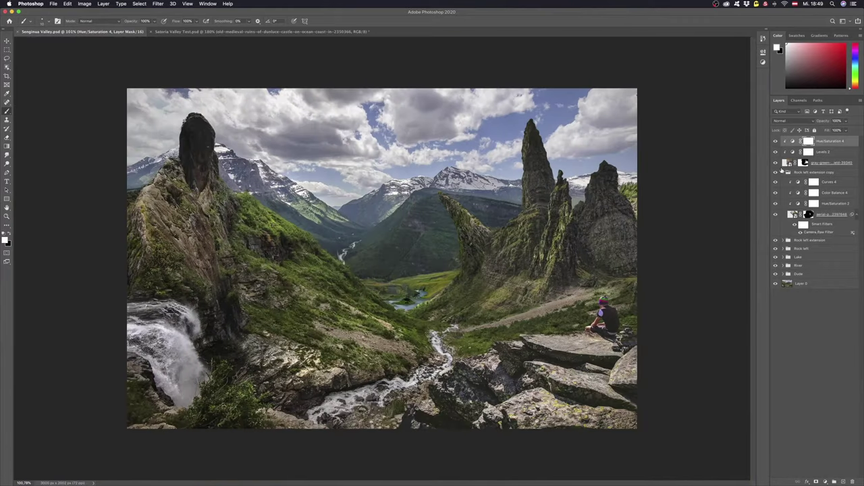
left_click(782, 171)
key("super+g")
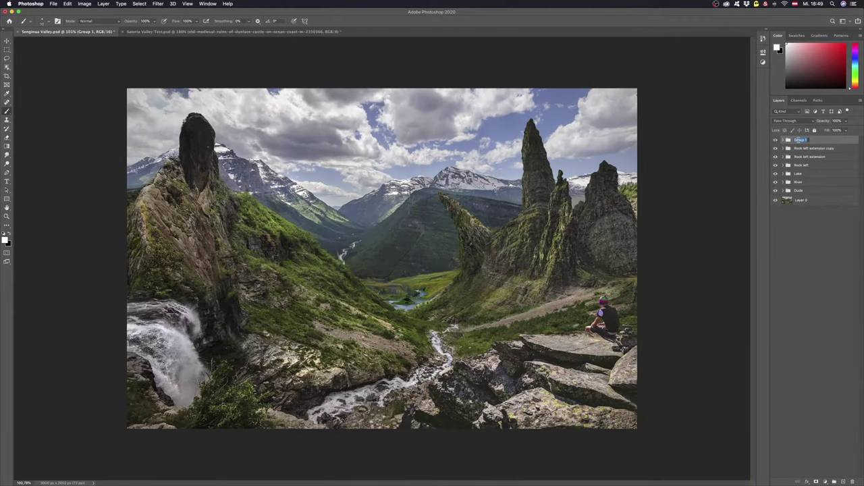
left_click(810, 171)
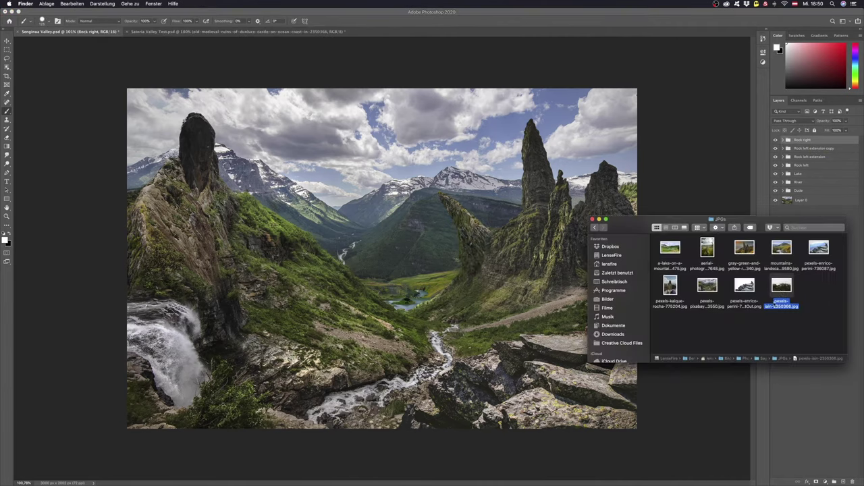
key("super+t")
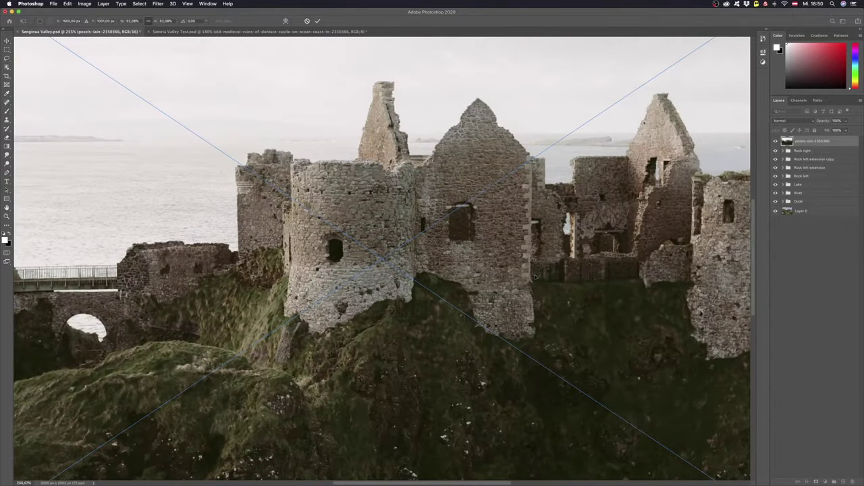
- Commit the castle photo and whiten its sky on a duplicated Blue channel using Levels
key("super+0")
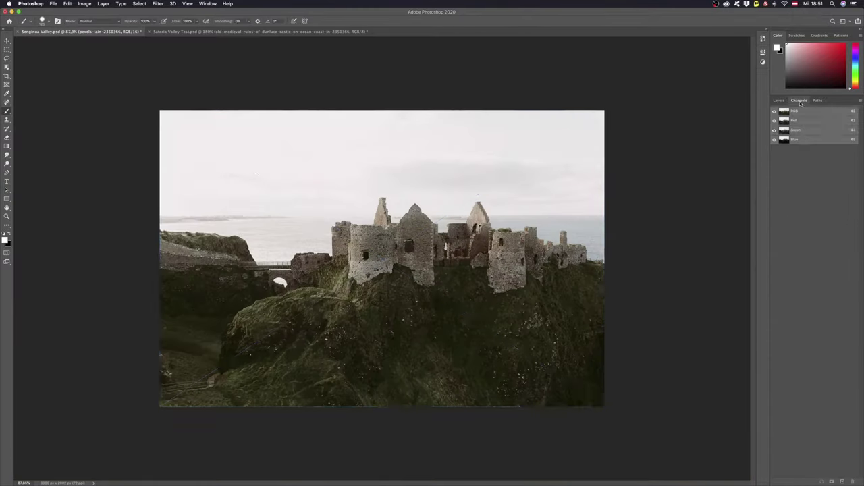
left_click(801, 121)
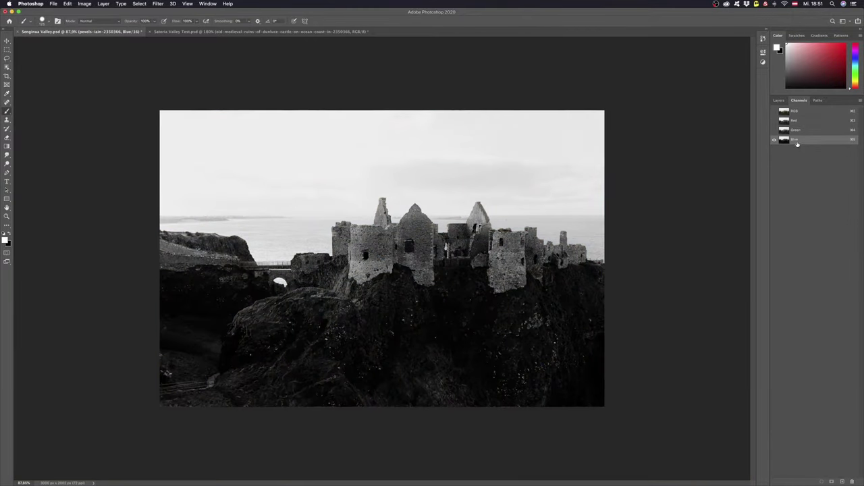
key("super+l")
left_click_drag(432, 123, 592, 136)
mouse_move(553, 212)
left_mouse_down()
mouse_move(578, 217)
mouse_move(570, 213)
left_mouse_up()
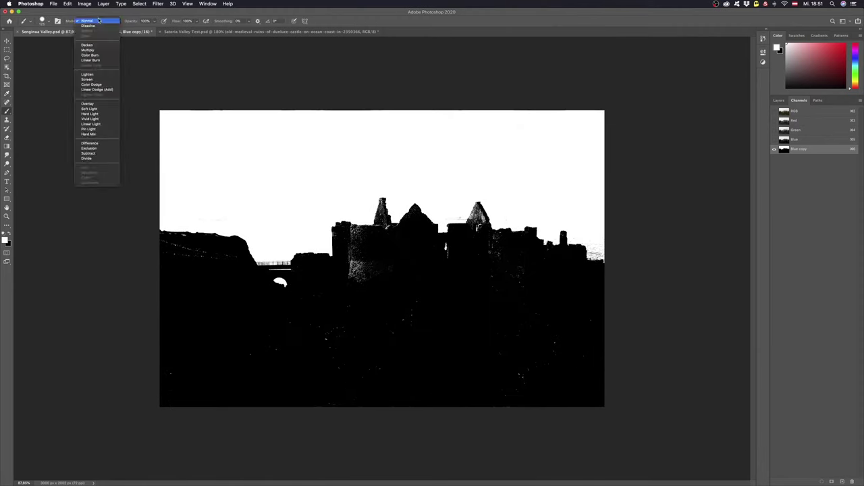
left_click(95, 138)
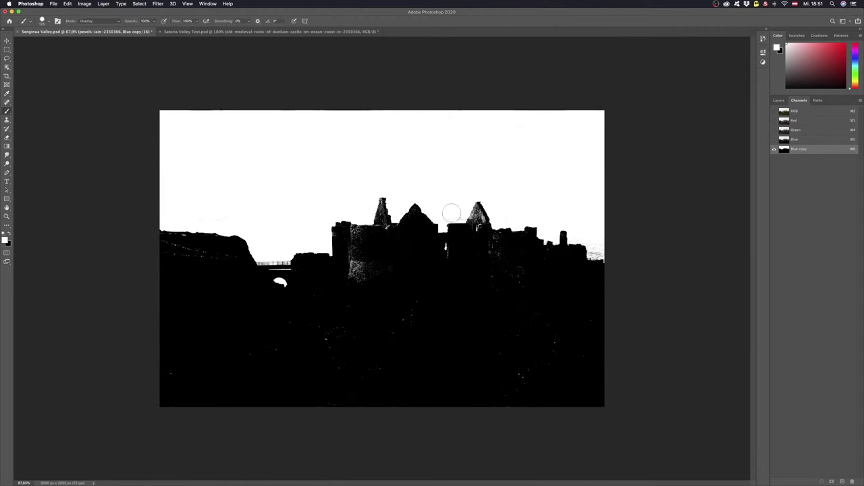
- Clean up the castle's channel mask with freehand Lasso selections
key("l")
scroll(382, 265, "up", 5)
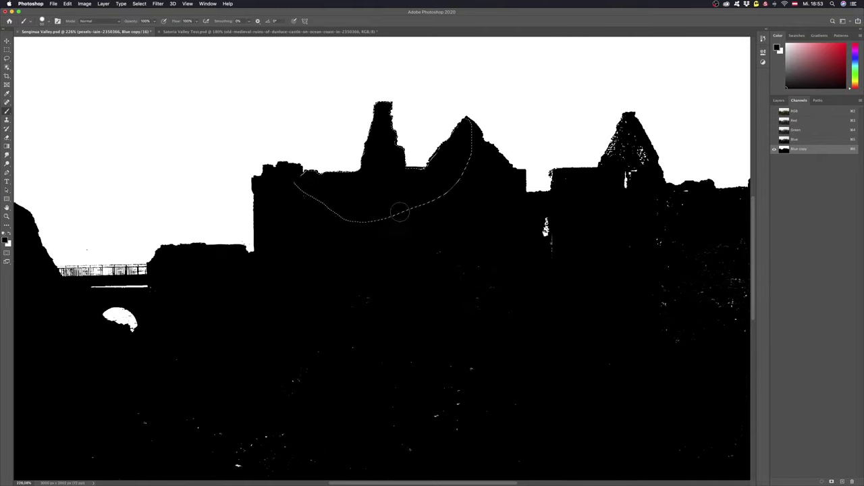
key("super+d")
scroll(399, 213, "down", 5)
scroll(585, 282, "up", 6)
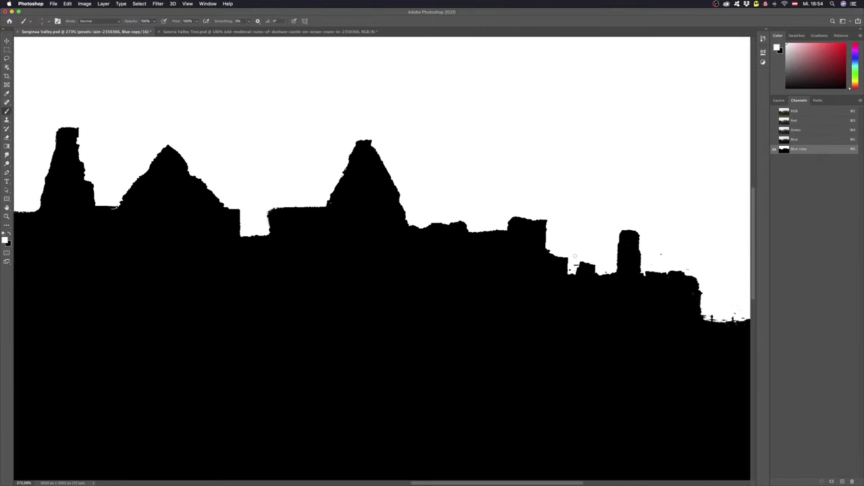
scroll(575, 256, "down", 5)
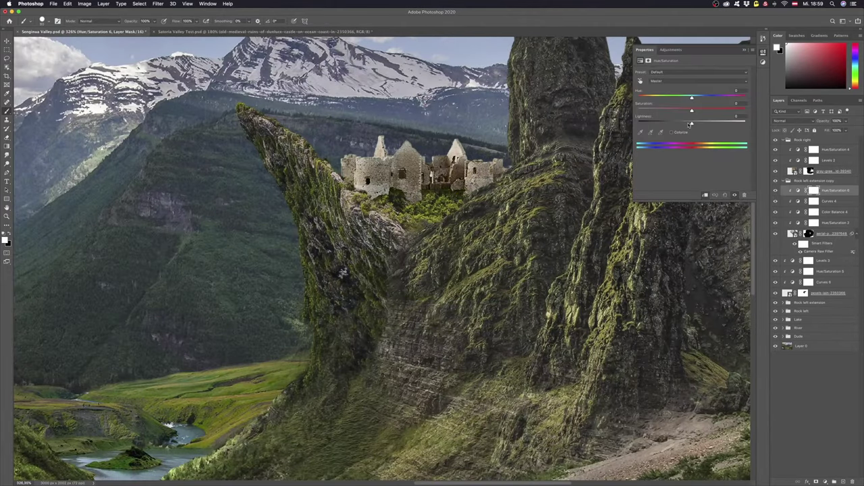
- Shift the moss hue with an inverted-mask Hue/Saturation layer, then refine the aerial and gray-green rock masks
left_click_drag(702, 98, 721, 101)
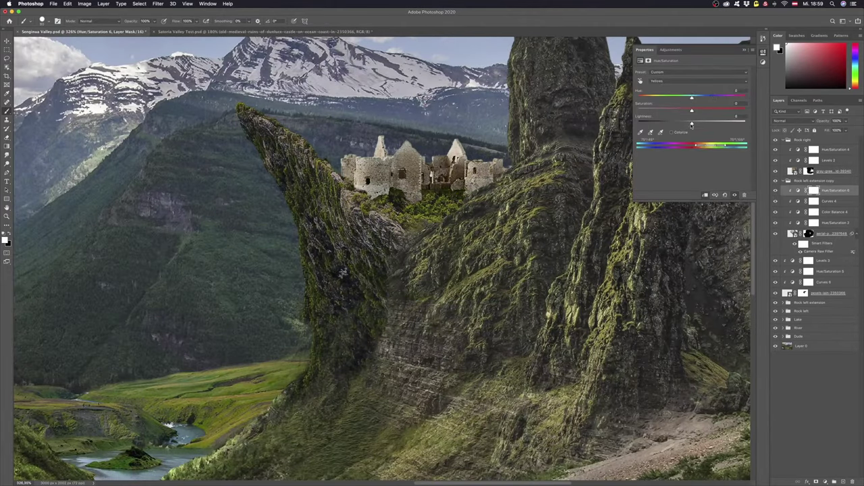
key("super+i")
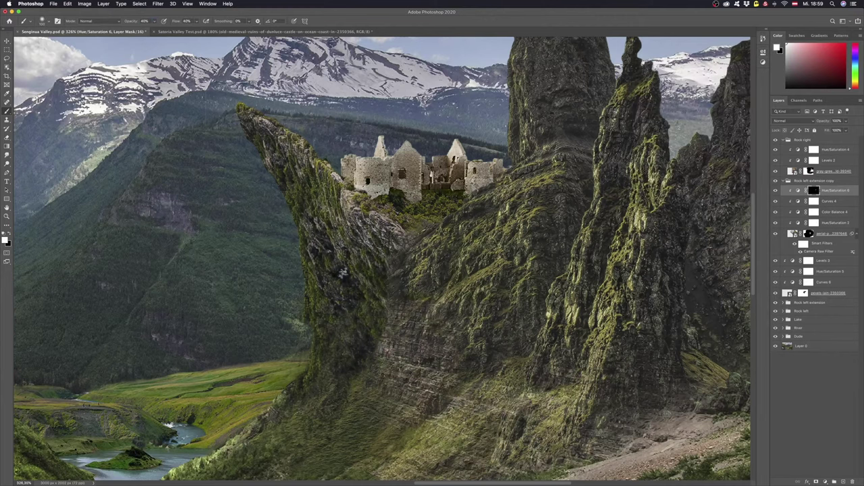
left_click(809, 234)
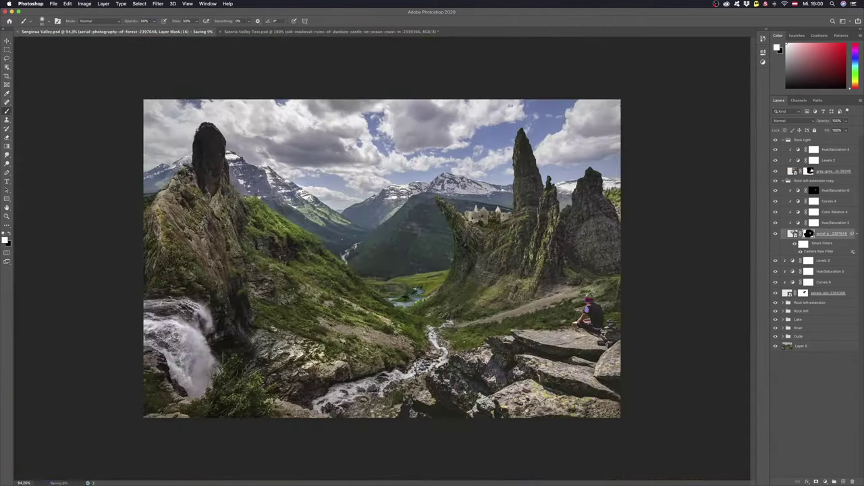
left_click(775, 140)
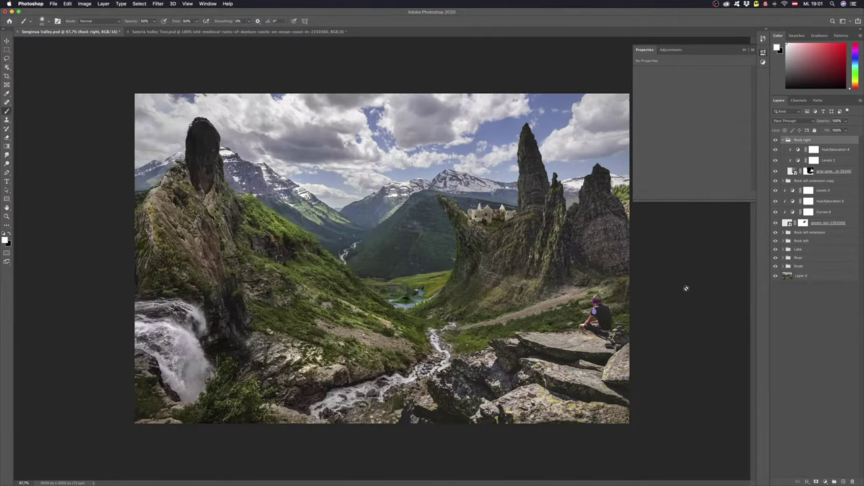
left_click(809, 171)
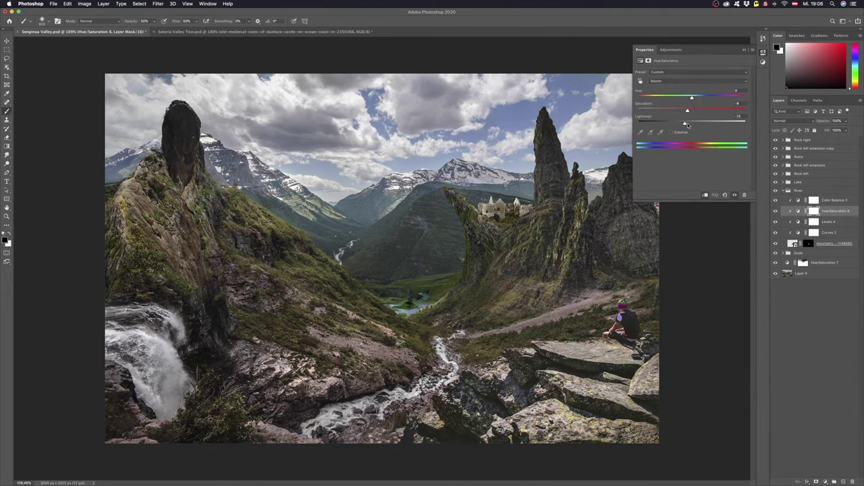
- Adjust the lake Hue/Saturation colour range and bring up the new top layer's options
left_click(682, 82)
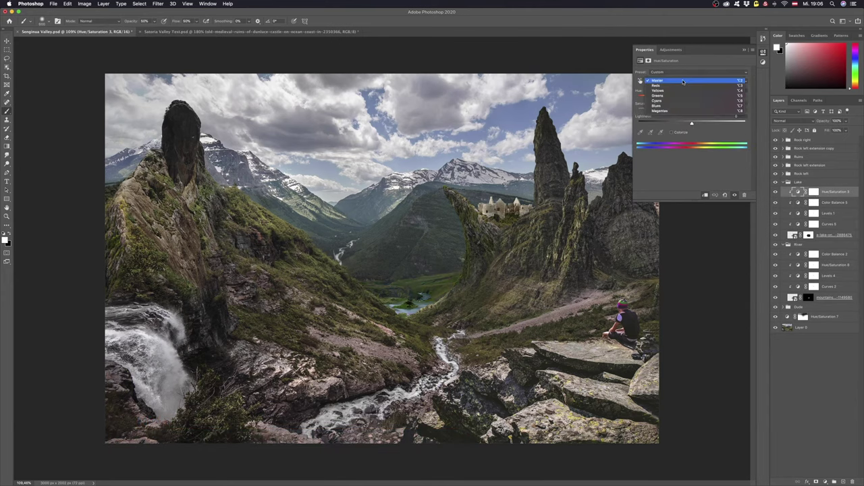
left_click(682, 81)
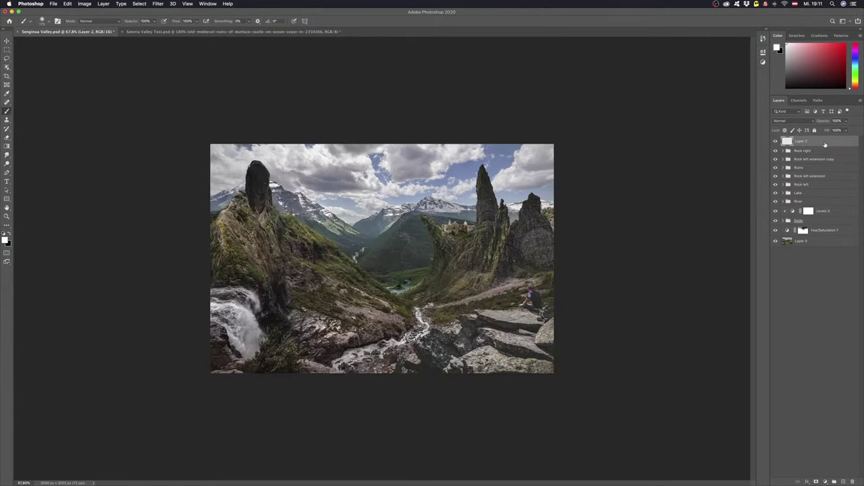
right_click(826, 142)
- Merge visible layers and grade in Camera Raw with calibration, curve and Greens saturation -29, then launch Analog Efex Pro 2
left_click(772, 345)
key("shift+super+a")
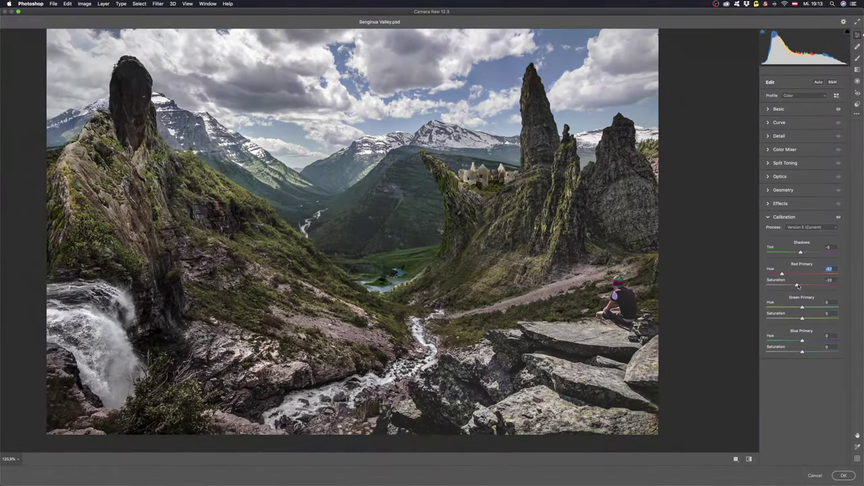
left_click(796, 125)
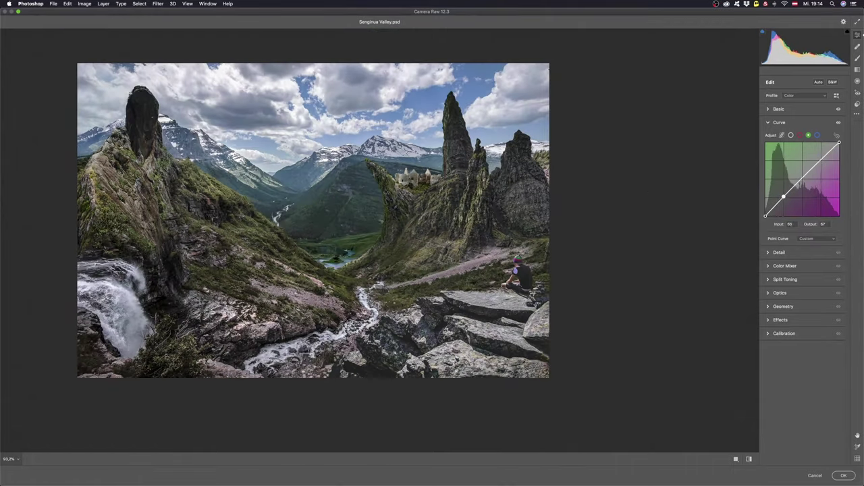
left_click(785, 264)
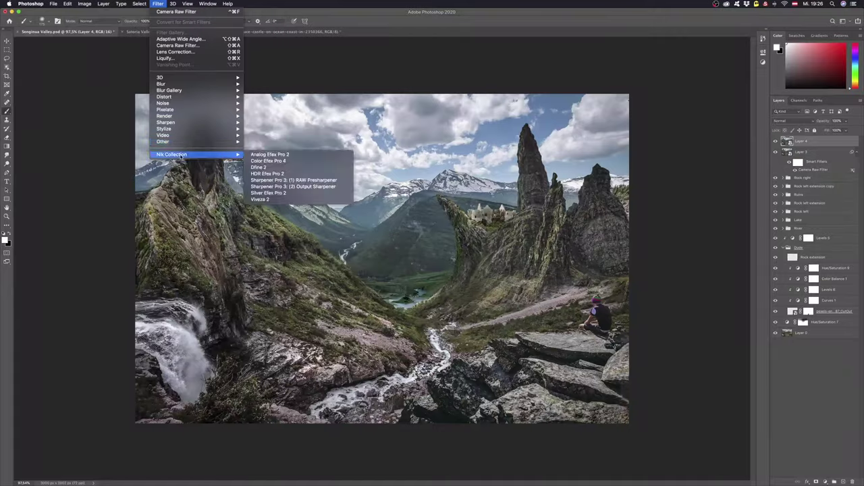
left_click(270, 151)
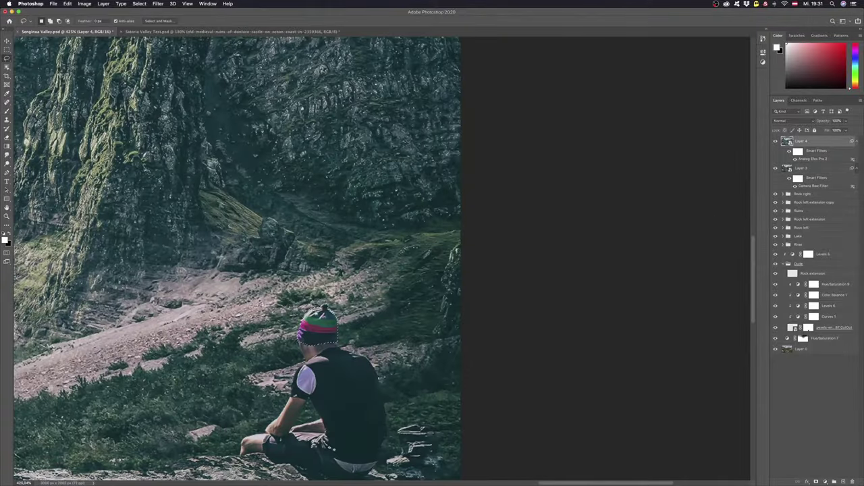
- Add a Hue/Saturation adjustment for the man's hat, then launch Nik Color Efex Pro 4
key("ctrl+0")
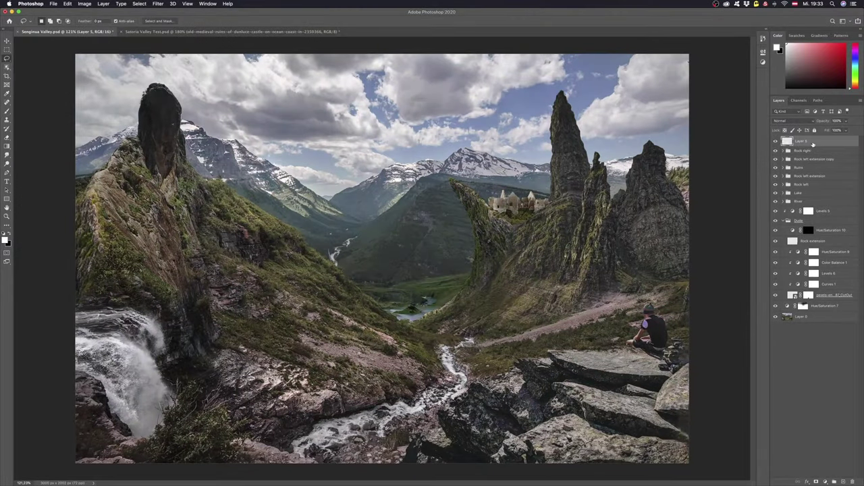
right_click(807, 219)
left_click(158, 3)
mouse_move(171, 154)
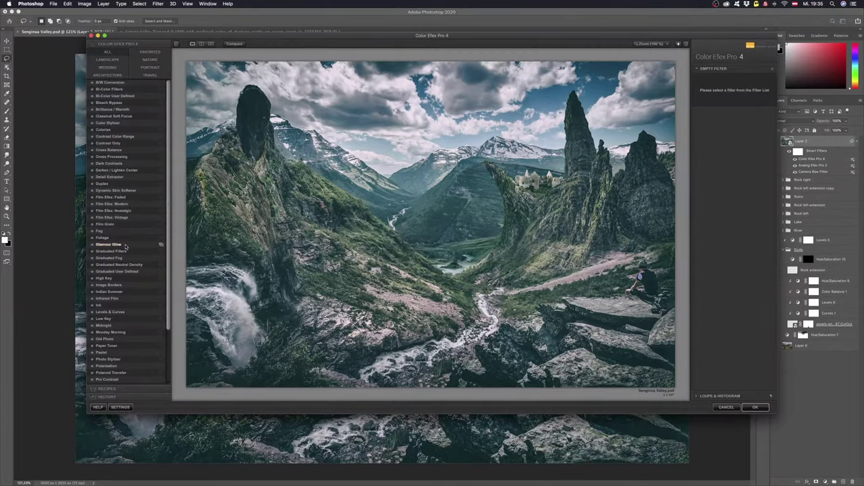
- Stack a Glamour Glow filter and an Indian Summer filter, trying Duplex before Indian Summer
left_click(125, 247)
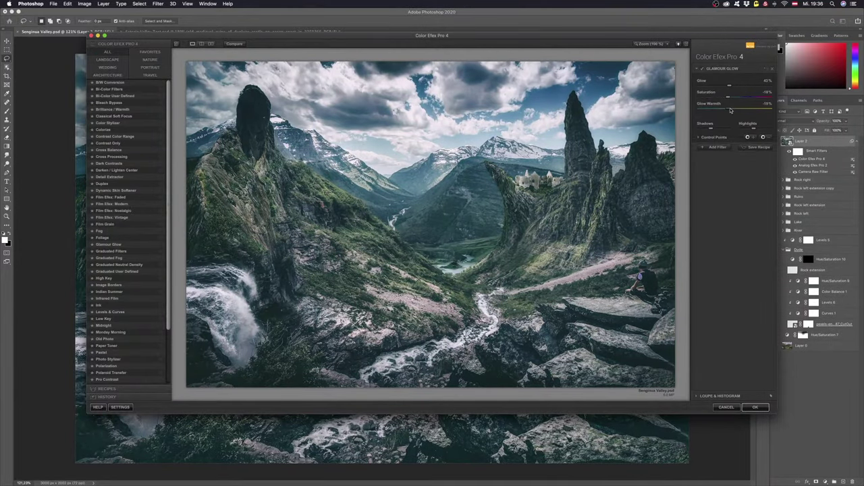
left_click(717, 147)
left_click(113, 184)
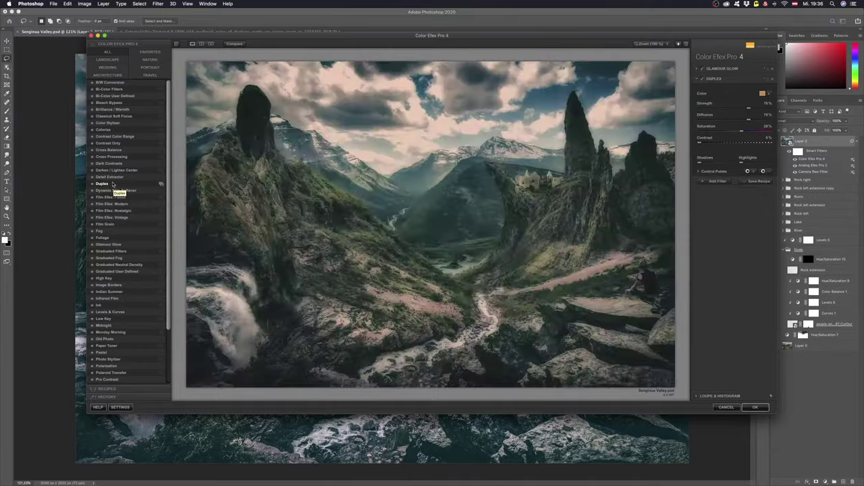
left_click(108, 290)
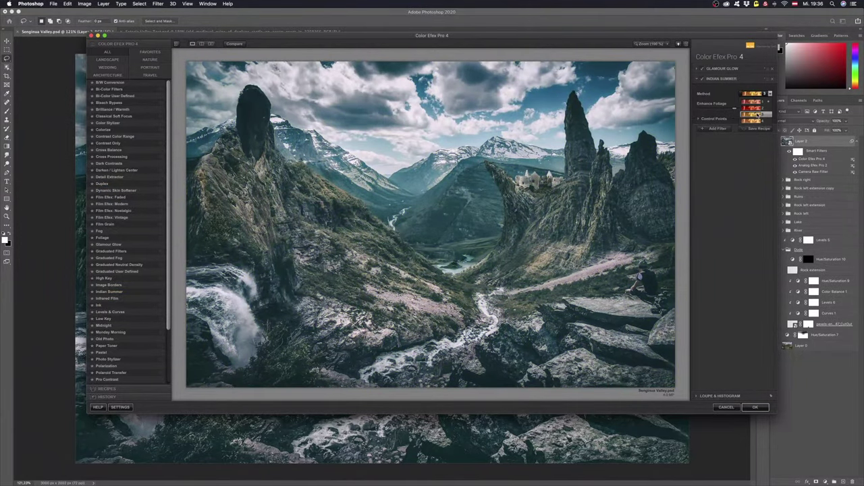